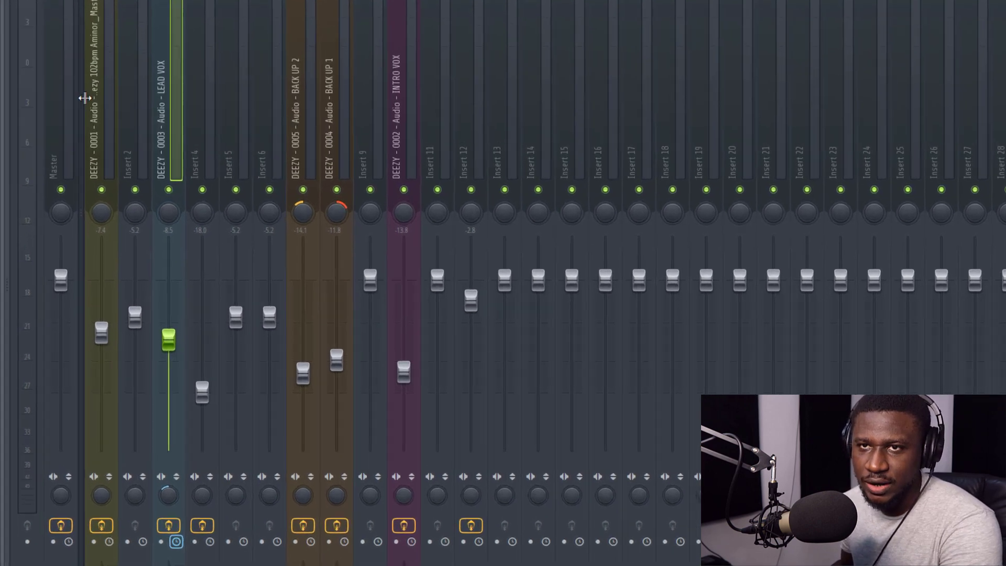
Step: Review the fader levels of the beat, LEAD VOX, back-up and INTRO VOX tracks in the mixer
left_click(75, 166)
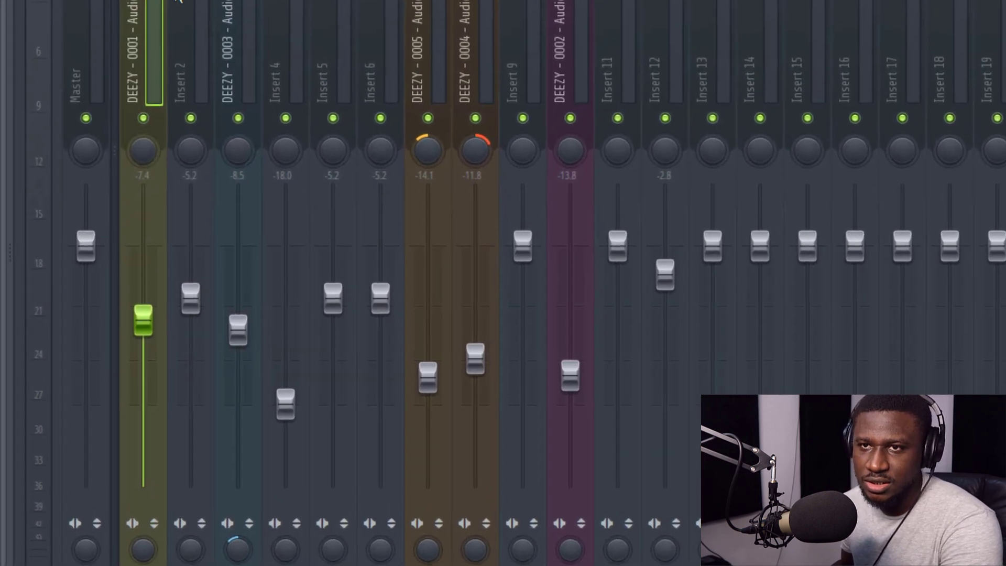
left_click(125, 172)
left_click(245, 171)
left_click_drag(465, 2, 585, 2)
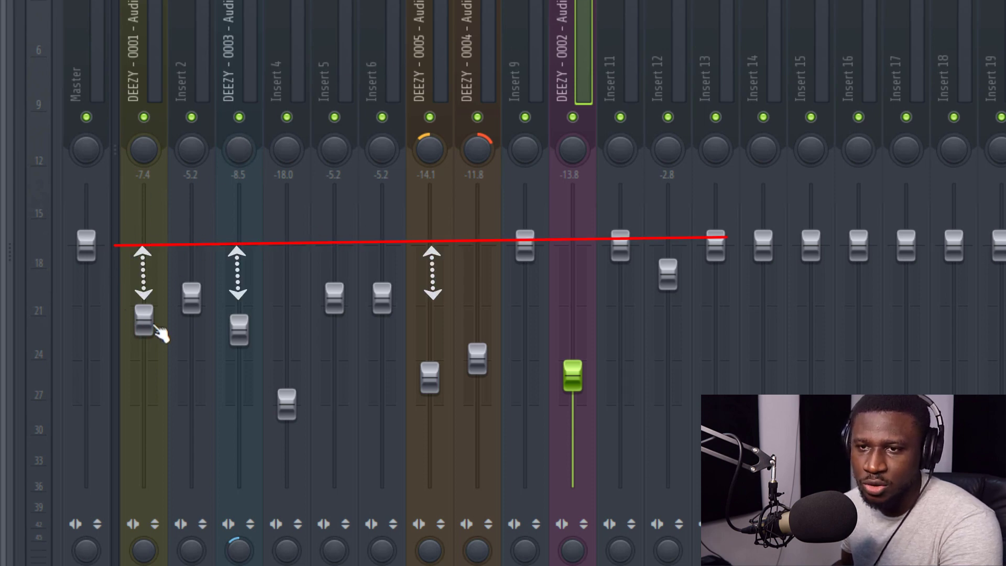
Step: Lower the faders of inserts 14 to 19 together to -6.4 dB
left_click(753, 5)
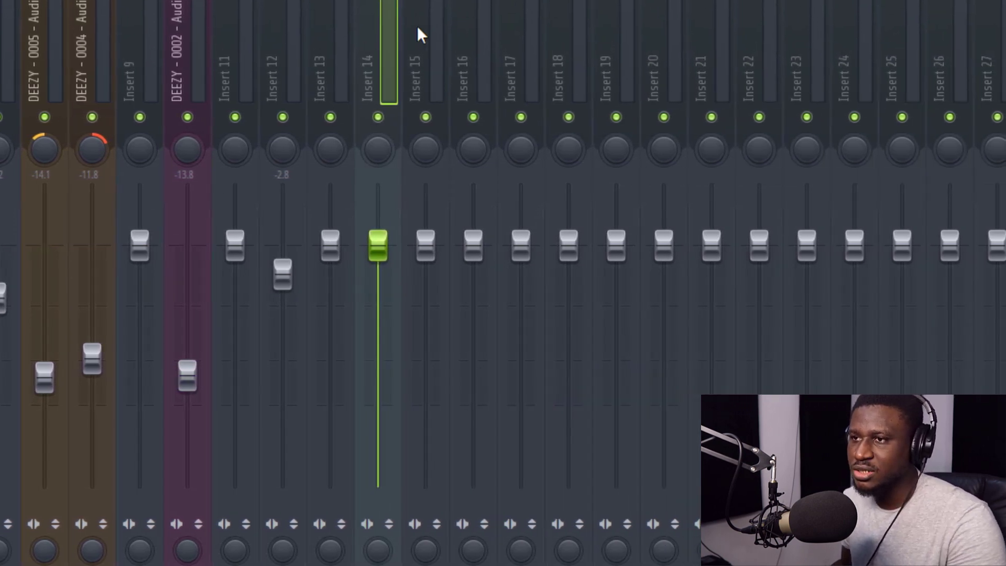
left_click_drag(419, 23, 601, 39)
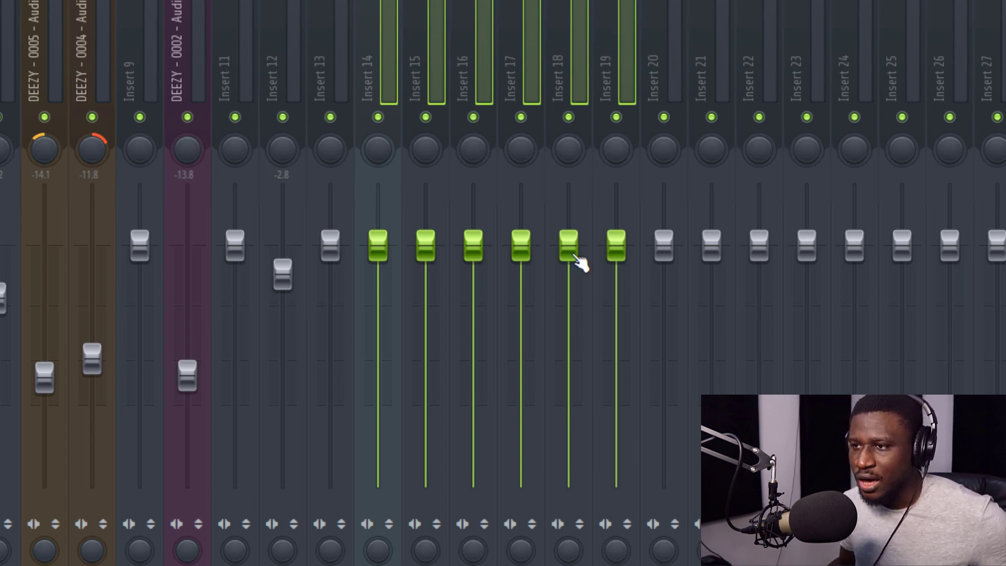
mouse_move(576, 256)
left_mouse_down()
mouse_move(568, 353)
mouse_move(569, 310)
left_mouse_up()
right_click(655, 336)
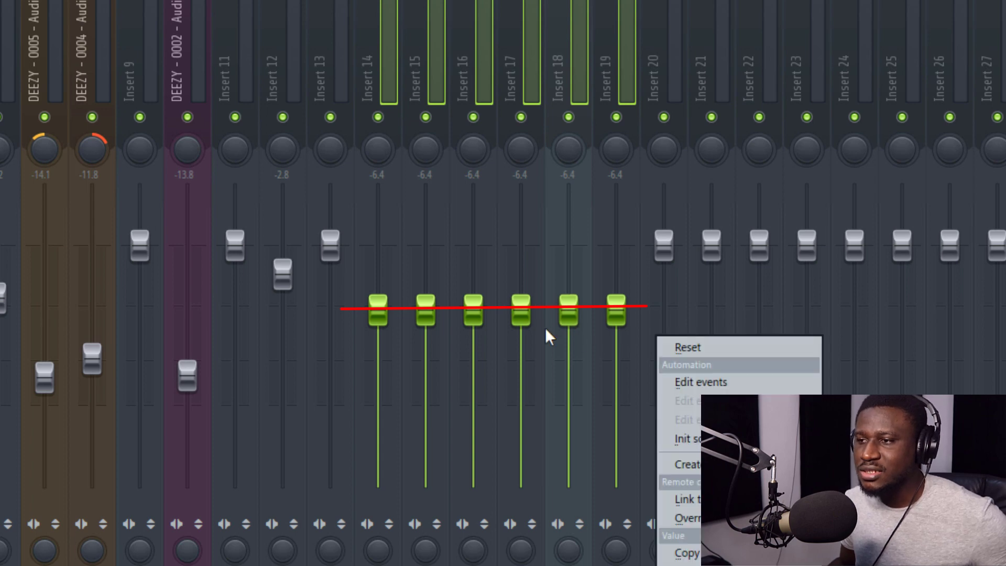
left_click(577, 300)
Step: Adjust individual faders to about -3.6 dB on insert 18, -10.3 dB on insert 17 and -5.3 dB on insert 16
left_click(760, 10)
left_click_drag(568, 310, 568, 282)
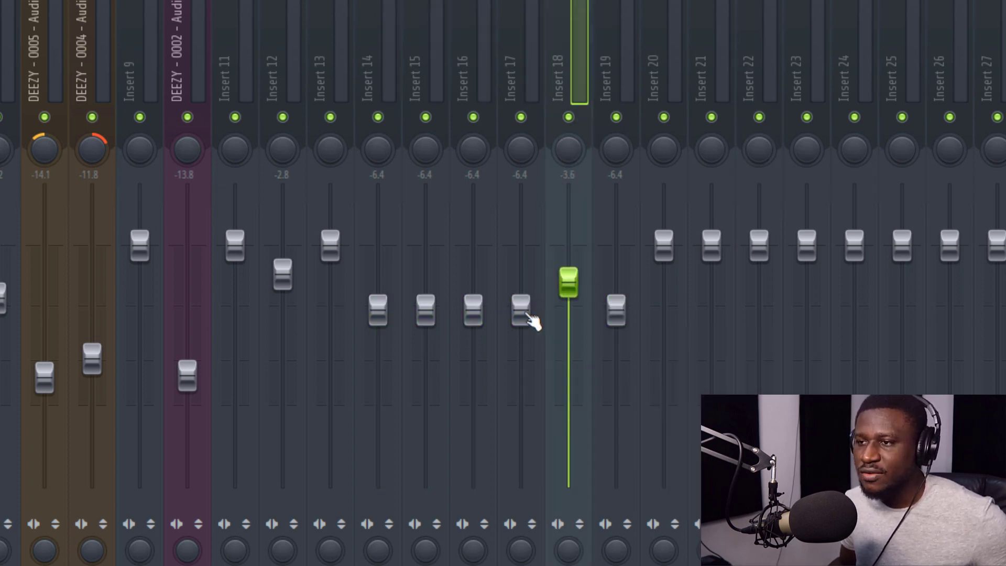
left_click_drag(528, 316, 528, 352)
left_click_drag(474, 321, 474, 309)
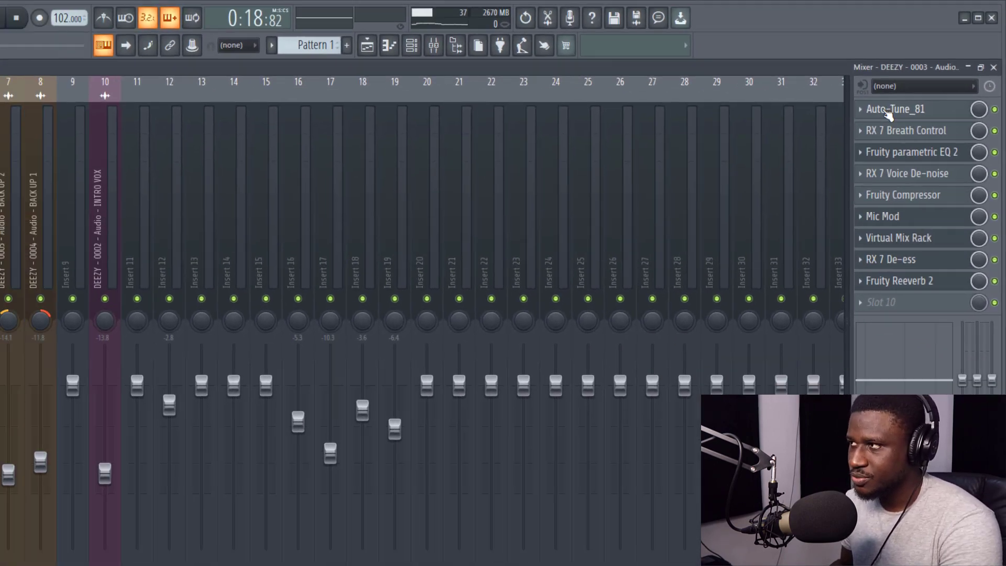
Step: Open Auto-Tune on the LEAD VOX track, switch the effect on in its plugin wrapper, and close it
left_click(866, 134)
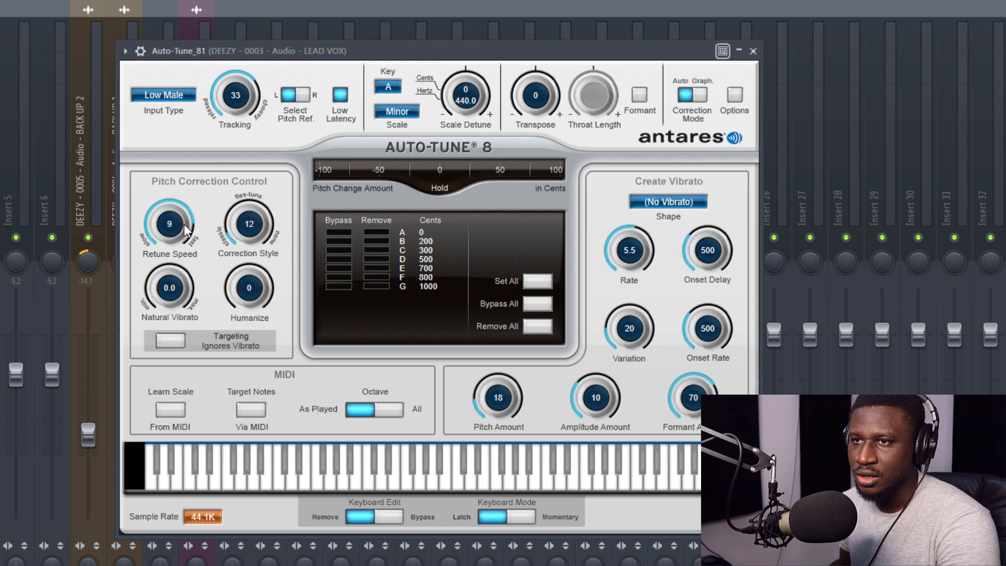
left_click_drag(182, 226, 160, 209)
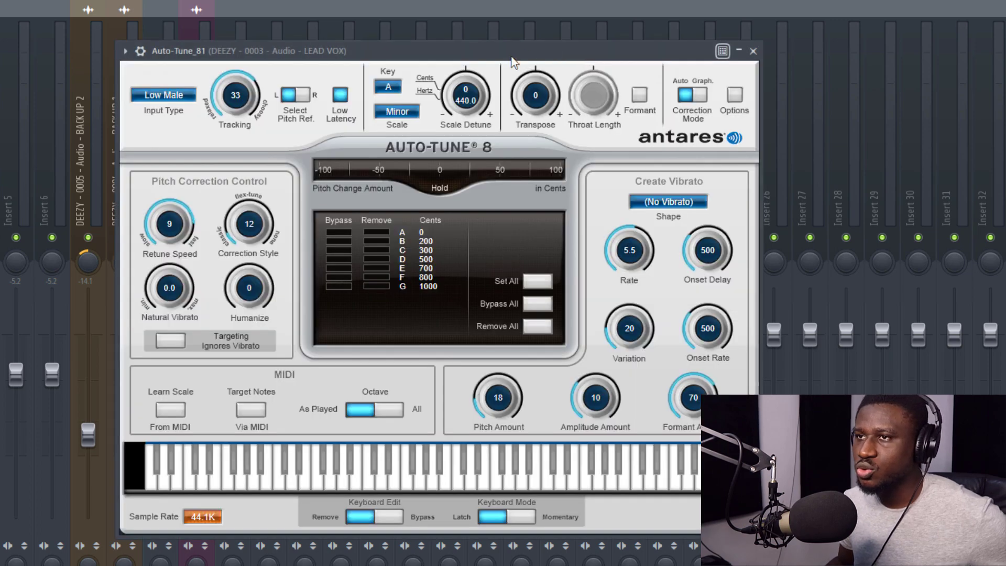
left_click(140, 51)
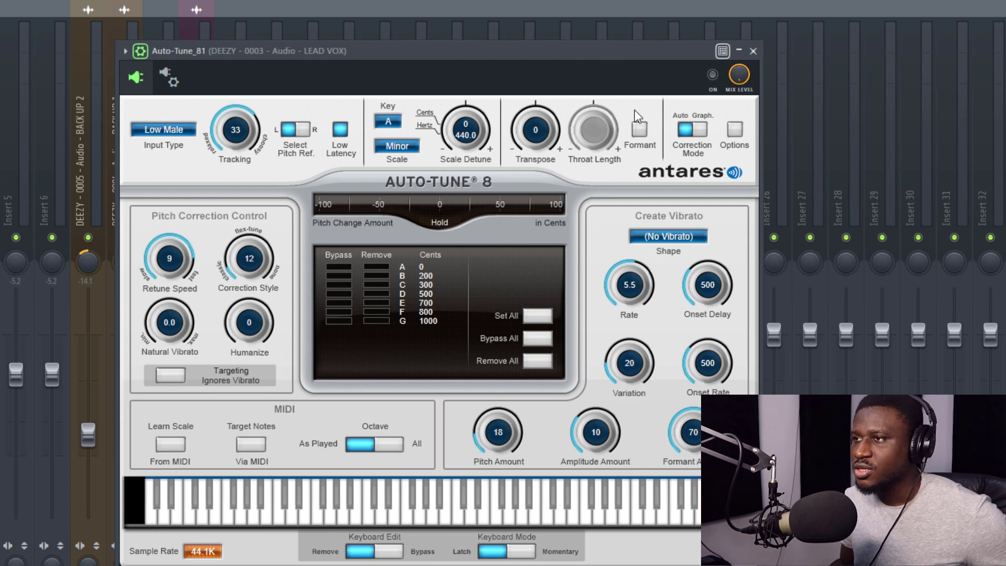
left_click(712, 76)
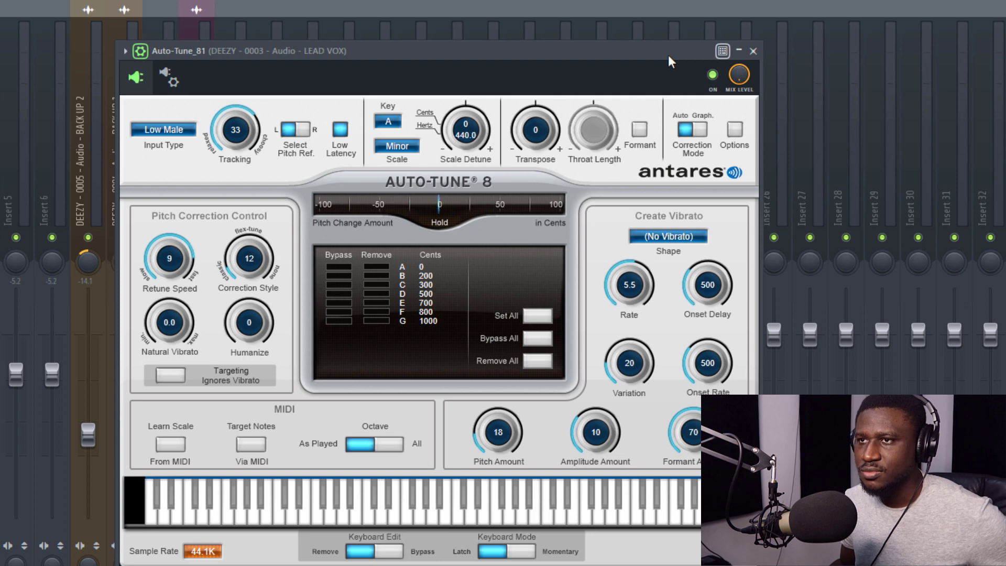
left_click(752, 51)
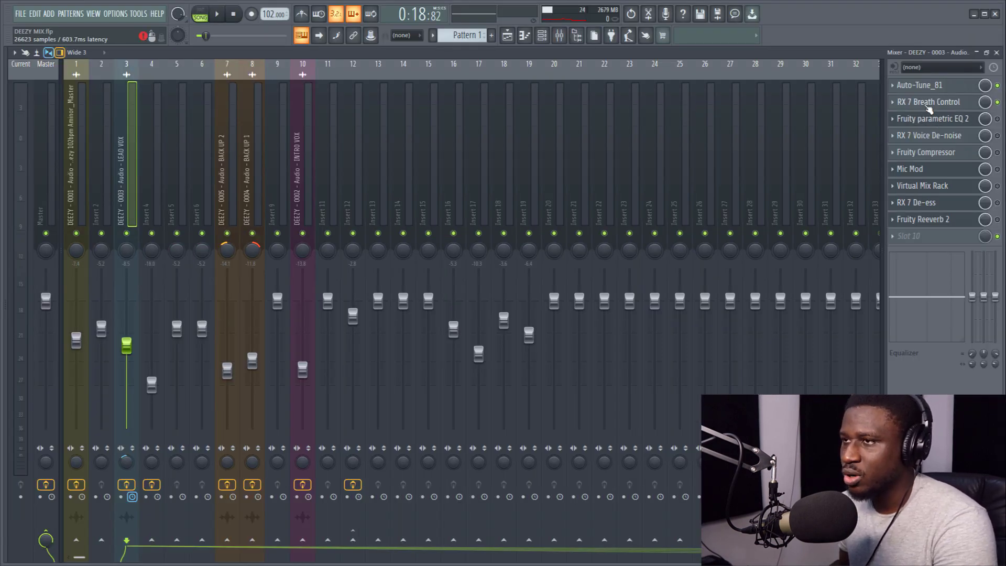
Step: Check the total system delay in the latency settings of RX 7 Breath Control on the LEAD VOX track
left_click(929, 103)
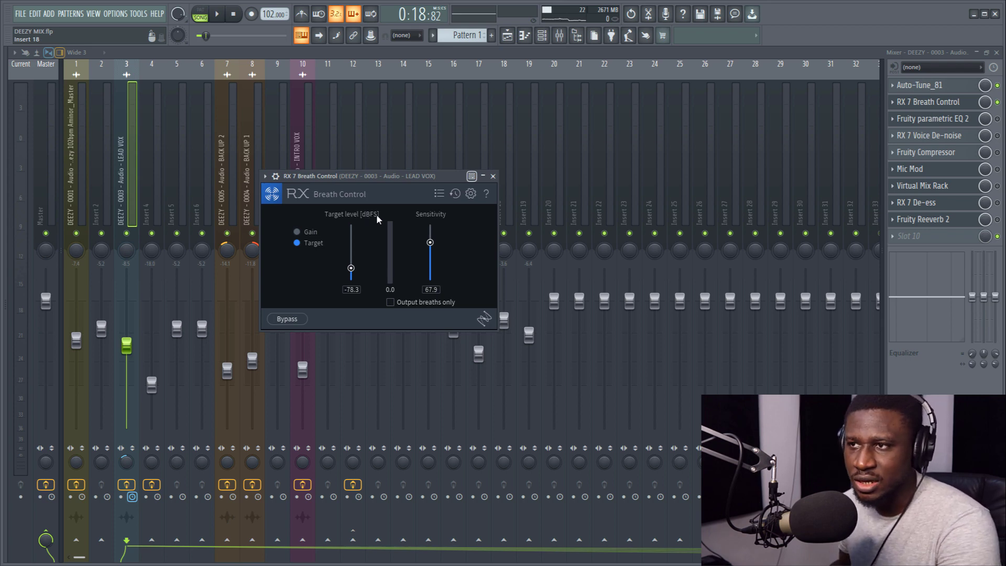
left_click(471, 194)
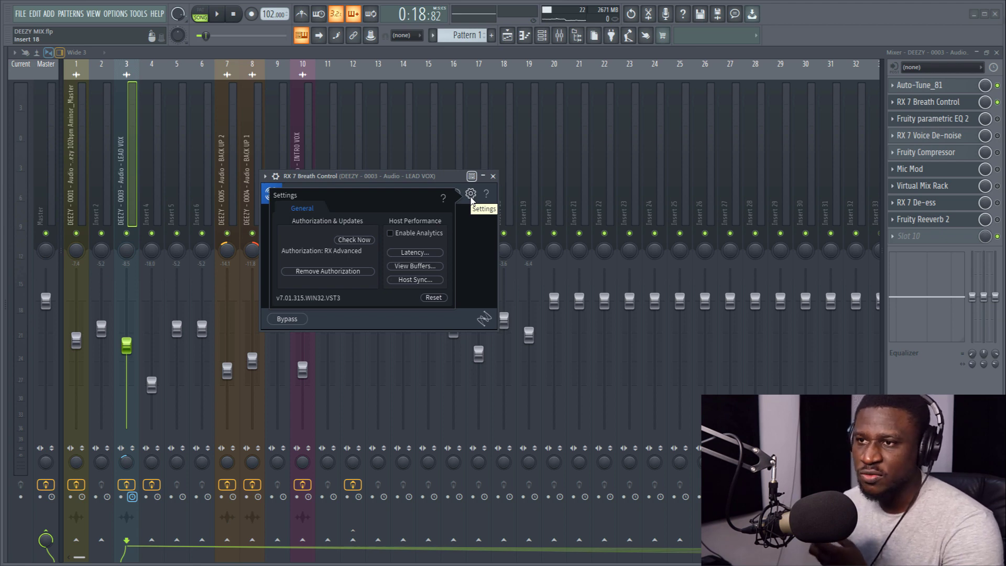
left_click(470, 194)
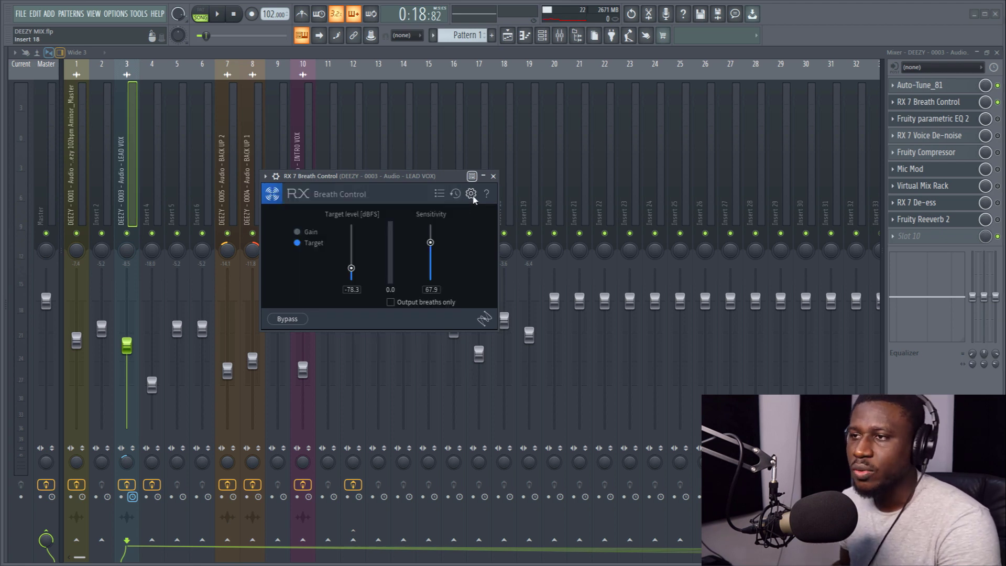
left_click(471, 194)
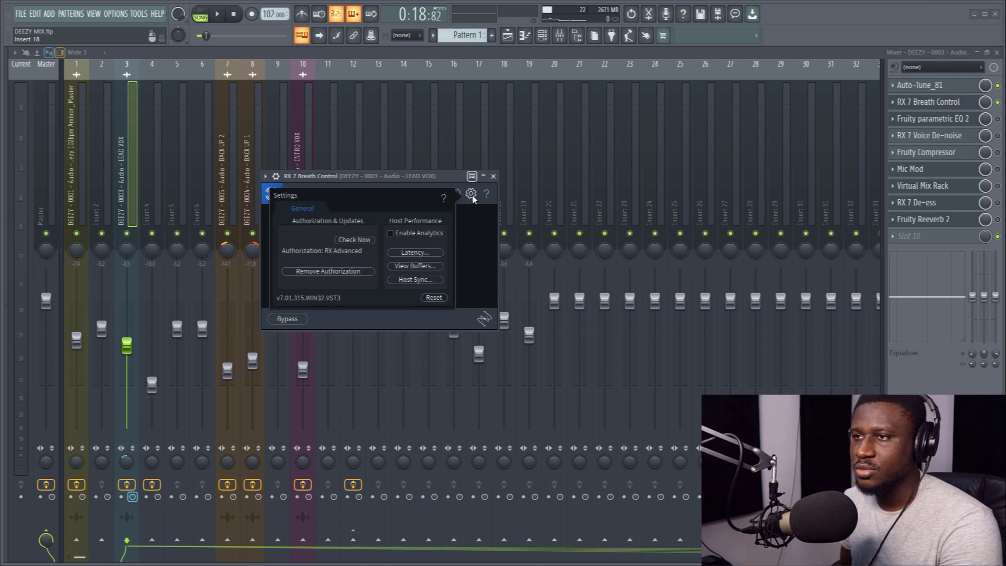
left_click(418, 252)
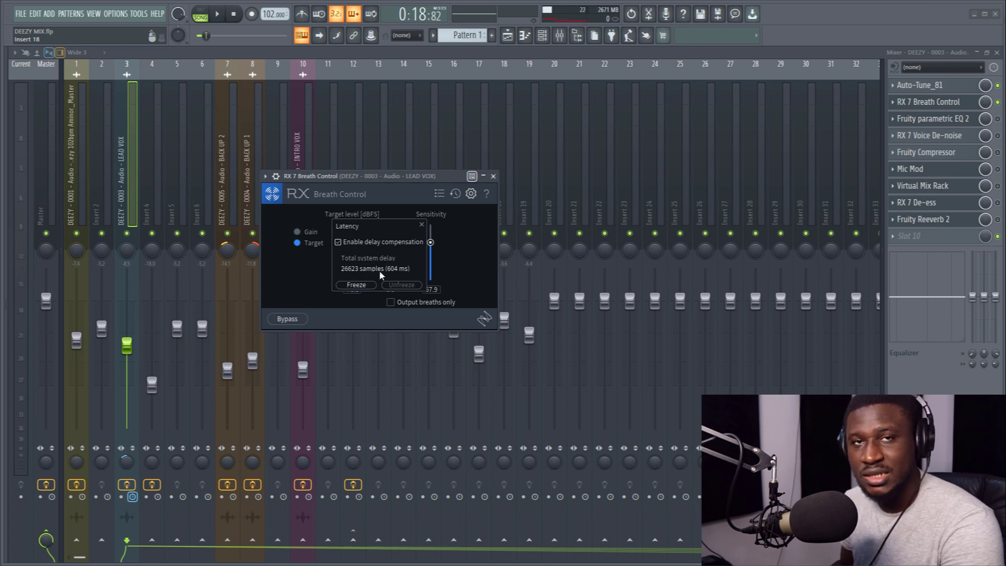
left_click(422, 225)
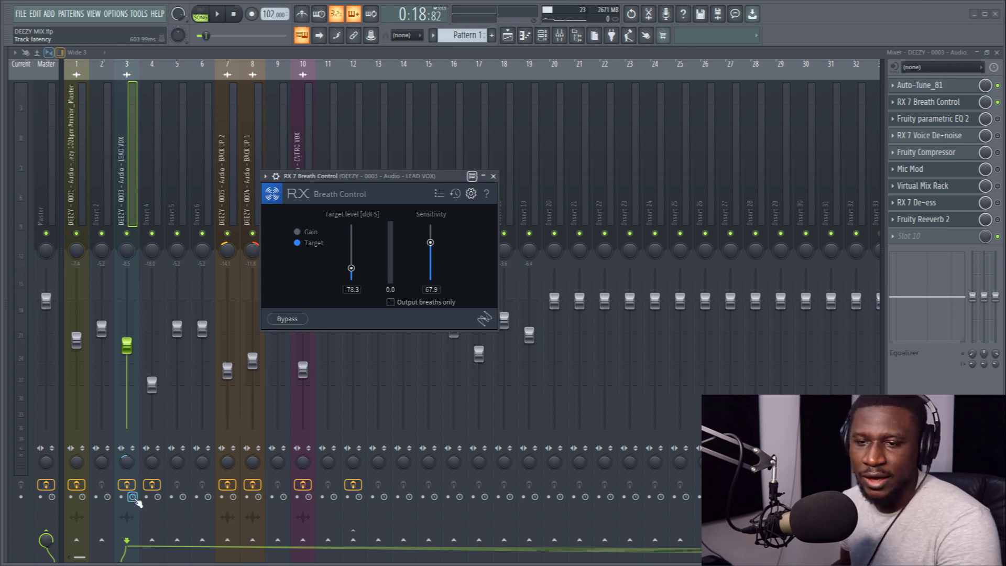
Step: Set the LEAD VOX track's latency to 604 ms, and briefly review RX 7 Breath Control
right_click(134, 498)
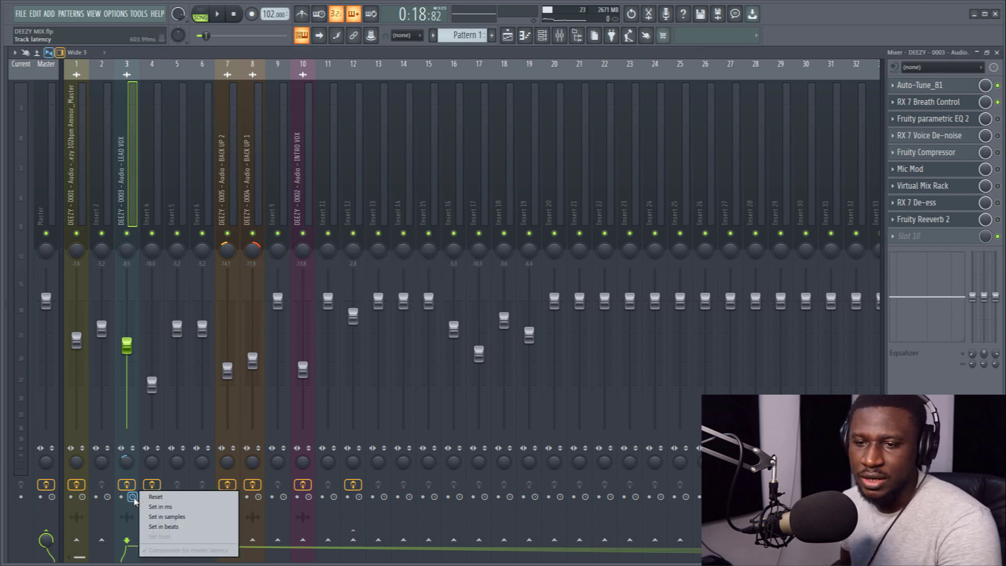
left_click(173, 507)
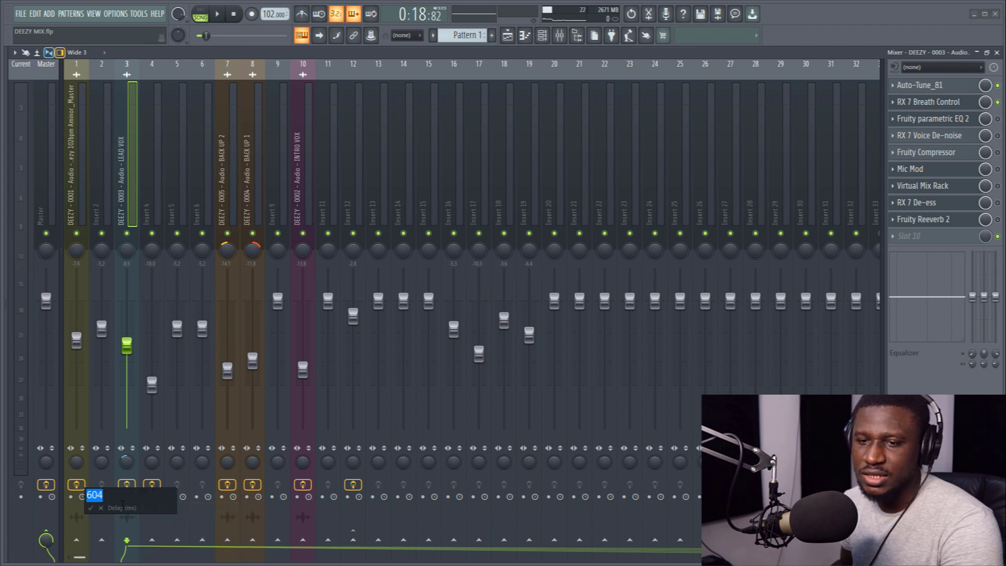
key("Return")
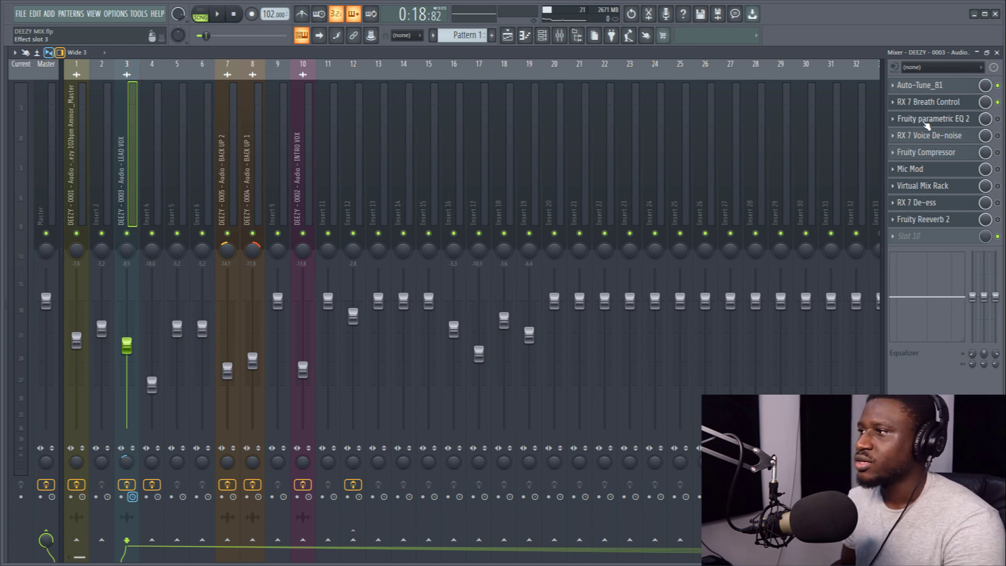
left_click(934, 105)
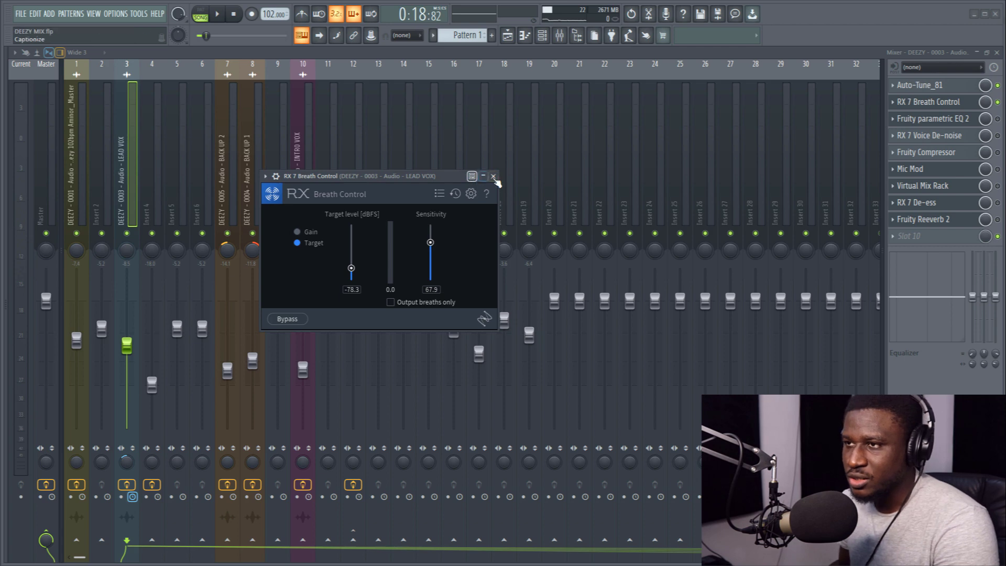
key("Escape")
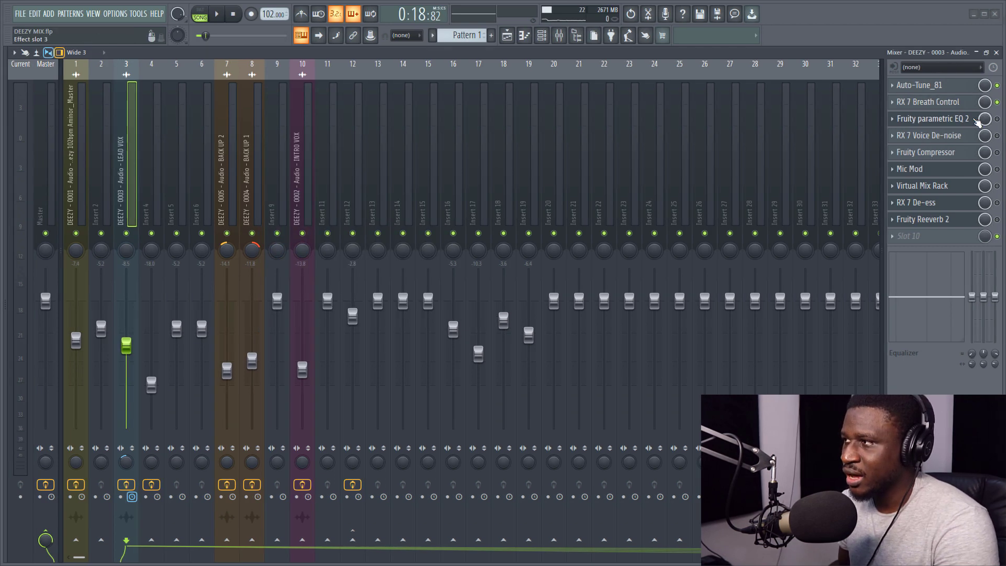
Step: Open Fruity parametric EQ 2 on the LEAD VOX track and compare it bypassed and enabled, leaving it on
left_click(967, 119)
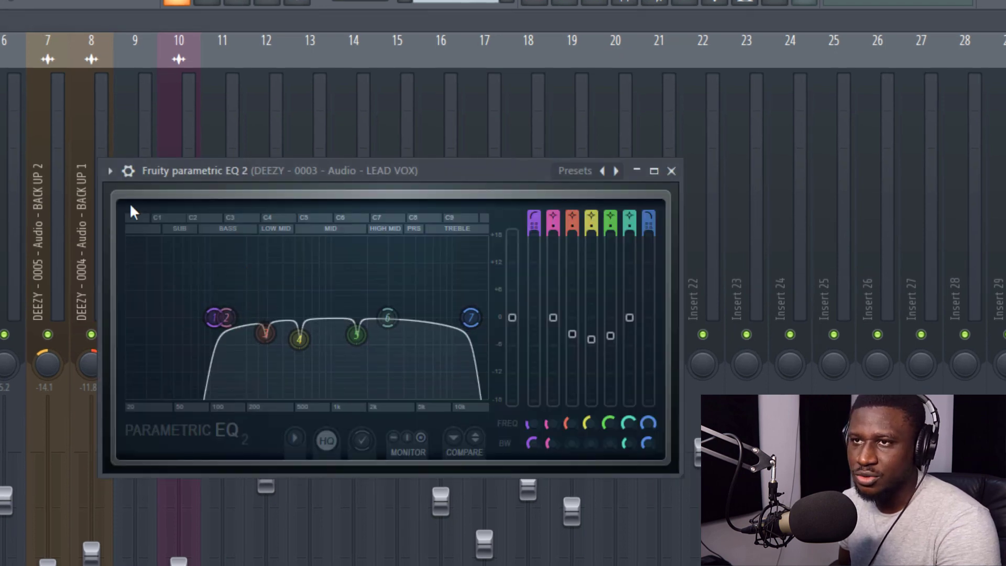
left_click(128, 172)
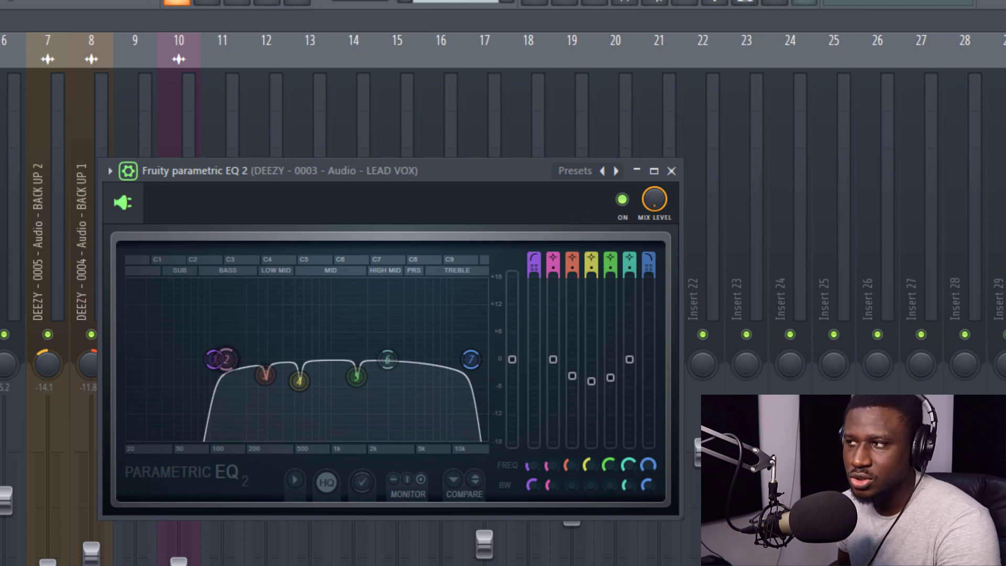
mouse_move(226, 360)
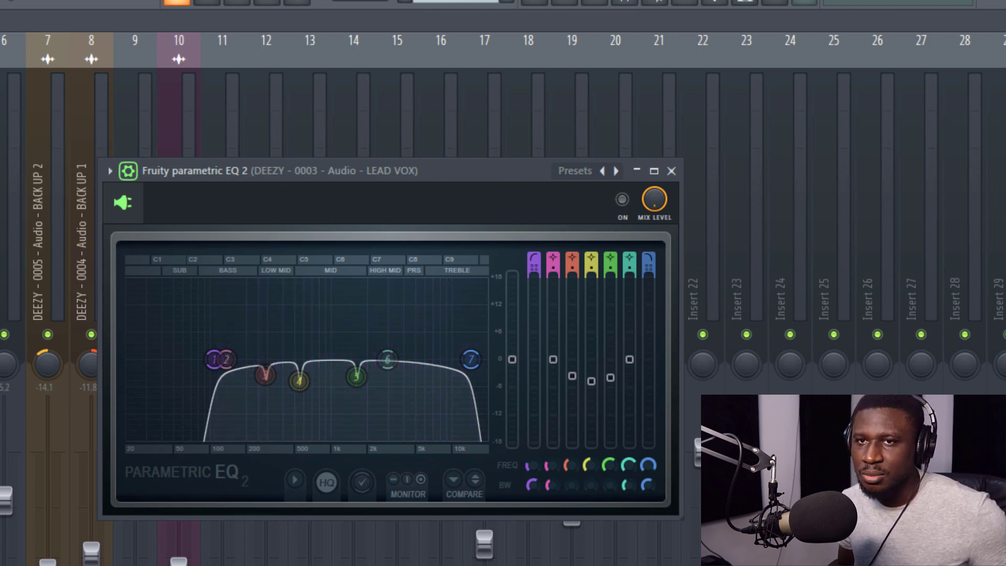
key("Escape")
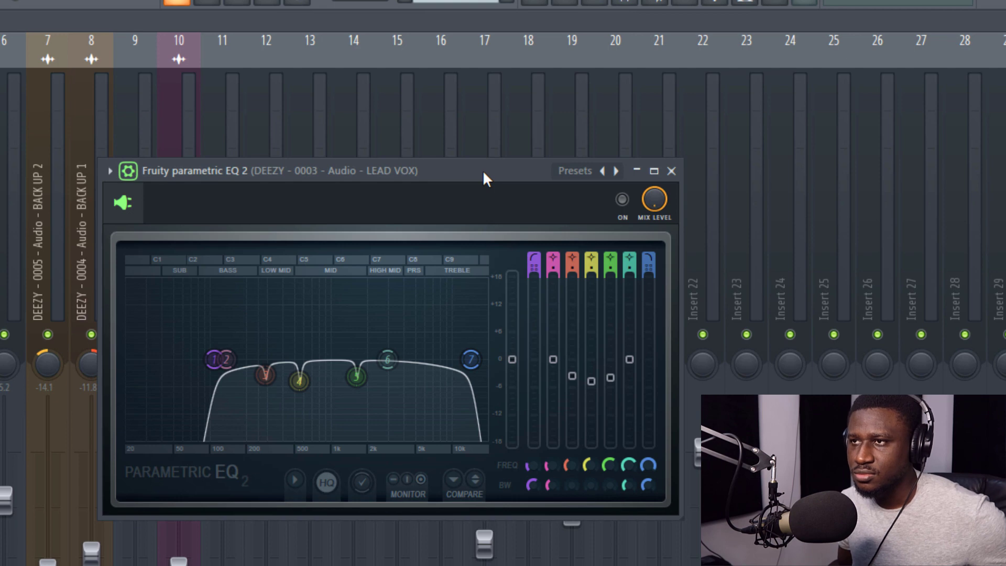
left_click(624, 201)
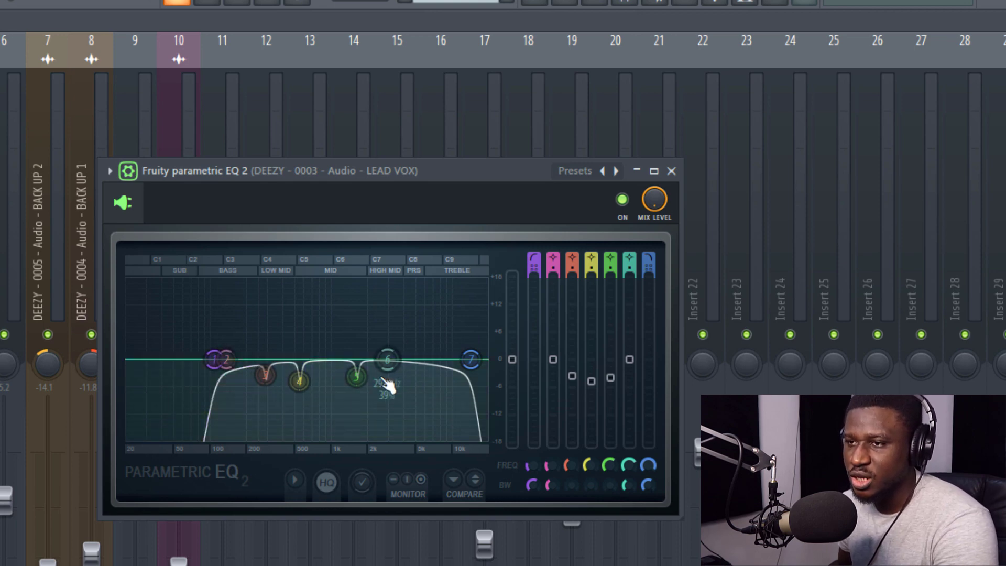
Step: Check the filter type of EQ band 7, nudge its frequency to about 14.5 kHz, and close the EQ
right_click(470, 362)
mouse_move(488, 411)
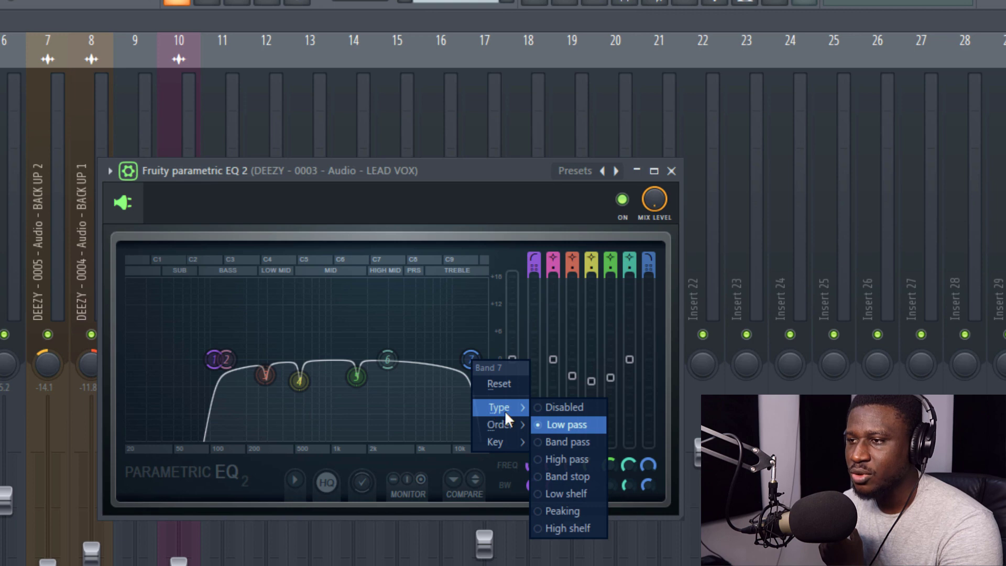
left_click(477, 341)
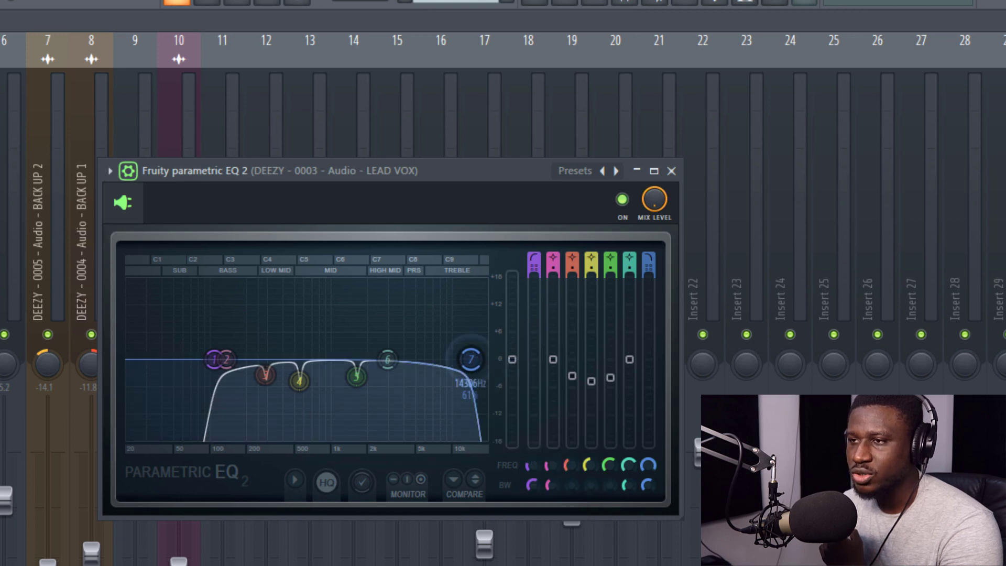
left_click_drag(471, 359, 471, 360)
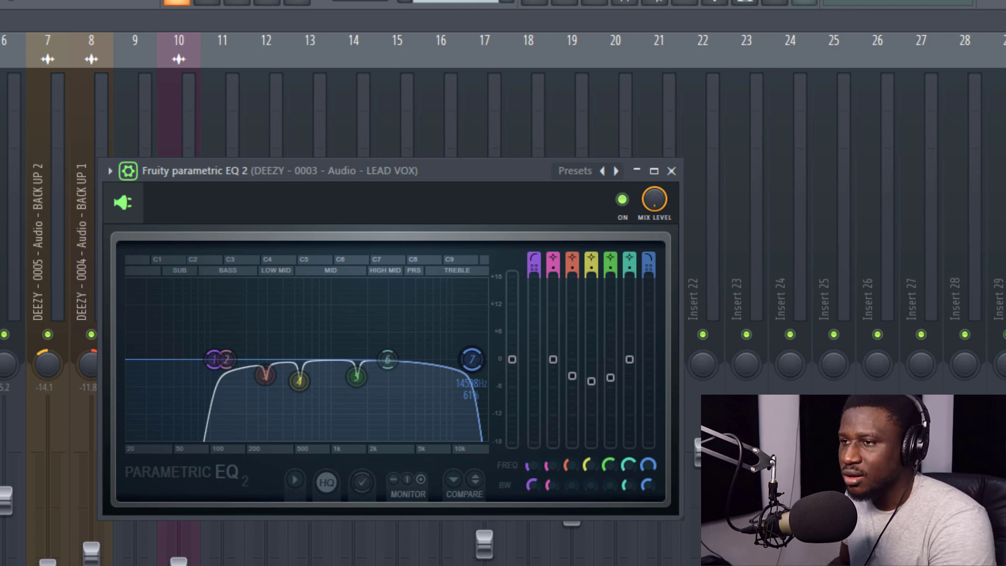
right_click(472, 360)
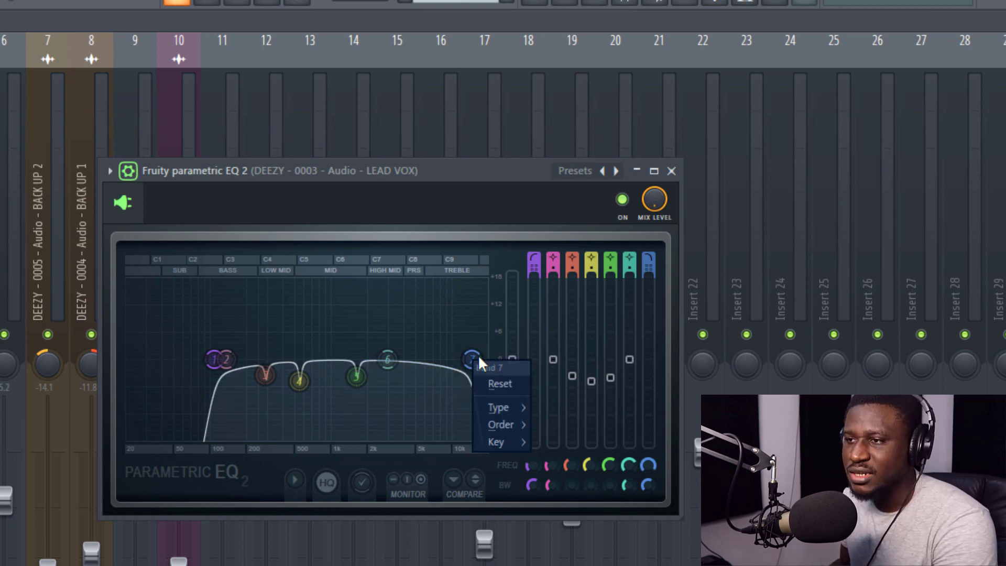
left_click(463, 326)
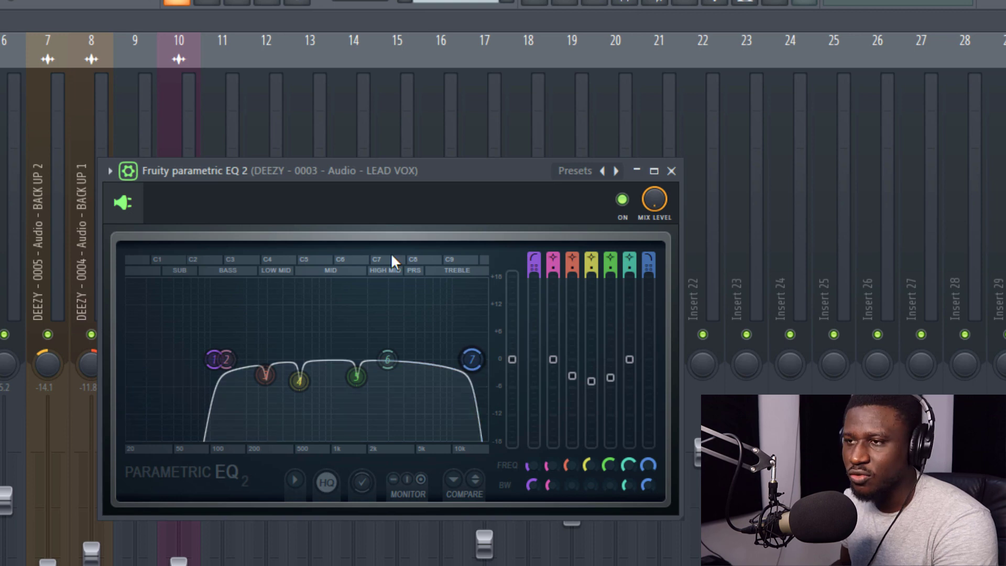
left_click(671, 172)
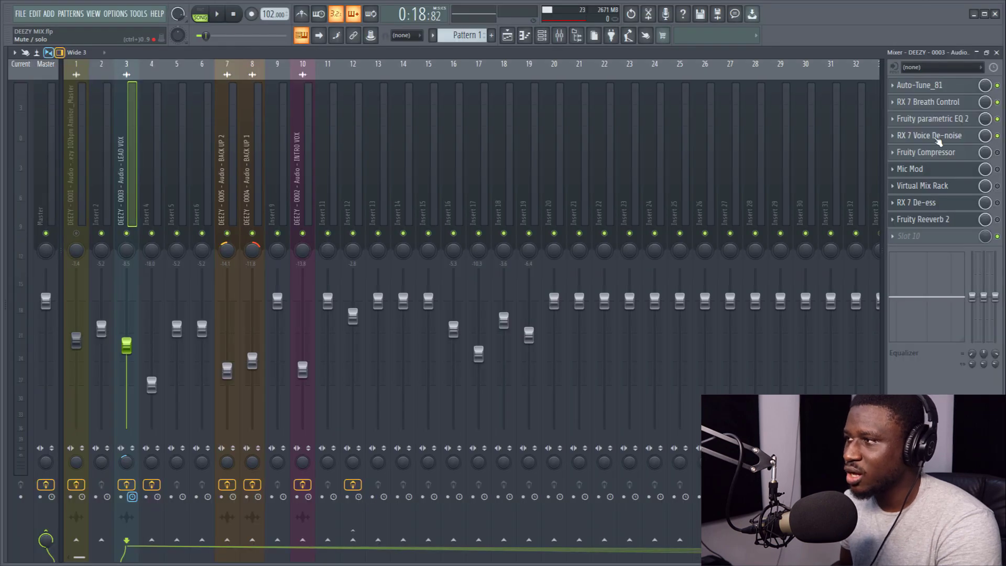
Step: Open RX 7 Voice De-noise on the LEAD VOX track, compare playback with it enabled and bypassed, leave it on, and close it
left_click(936, 136)
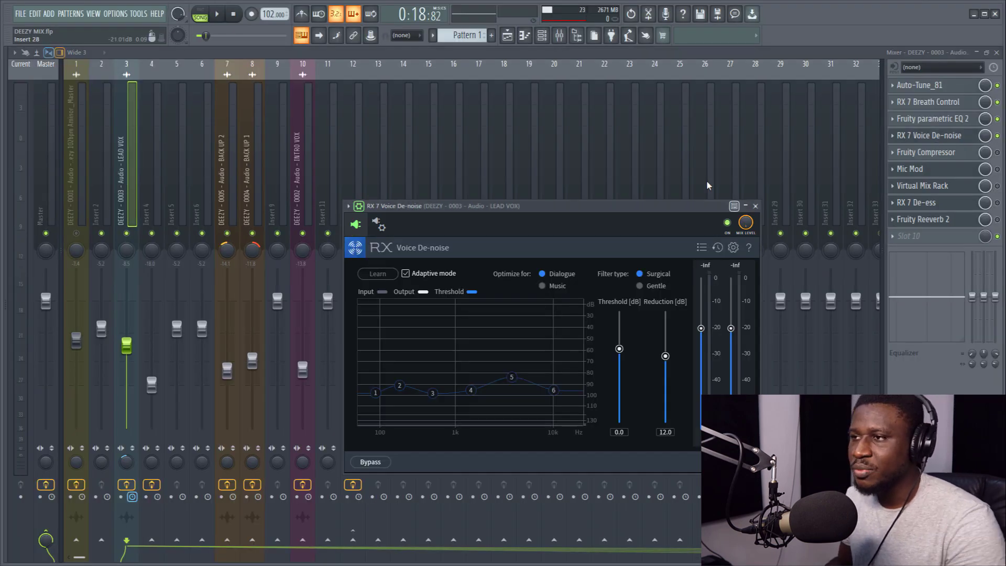
key("space")
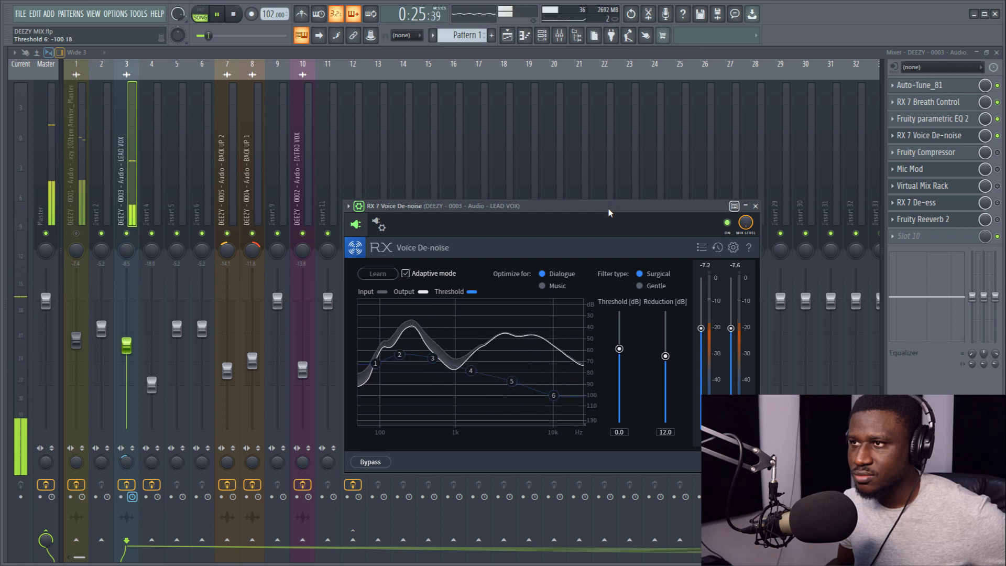
key("space")
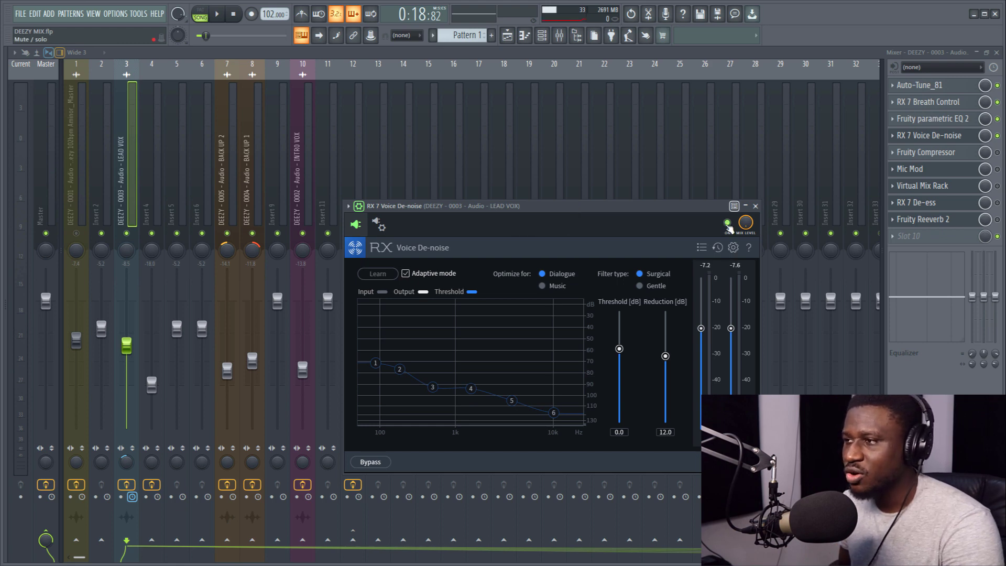
key("space")
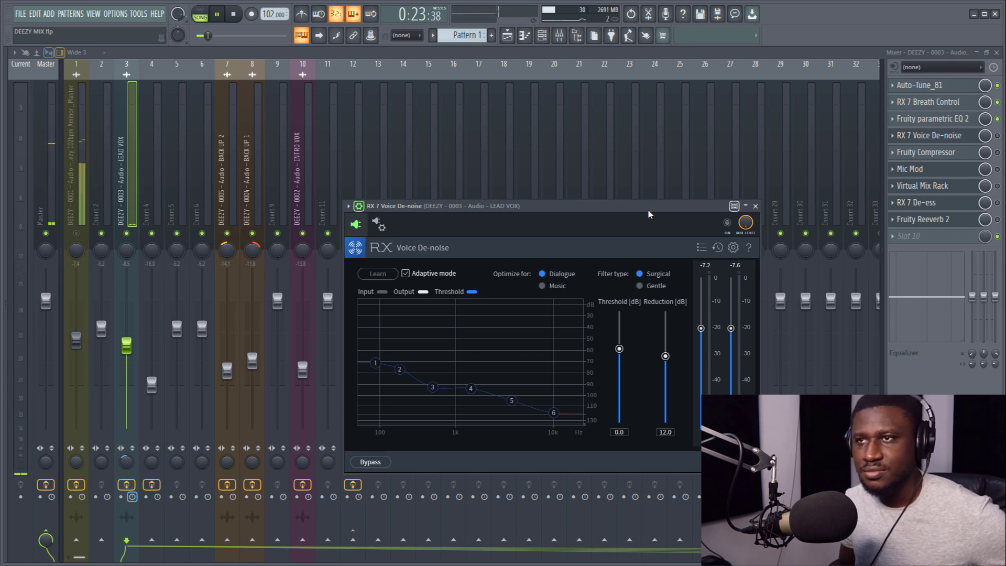
key("space")
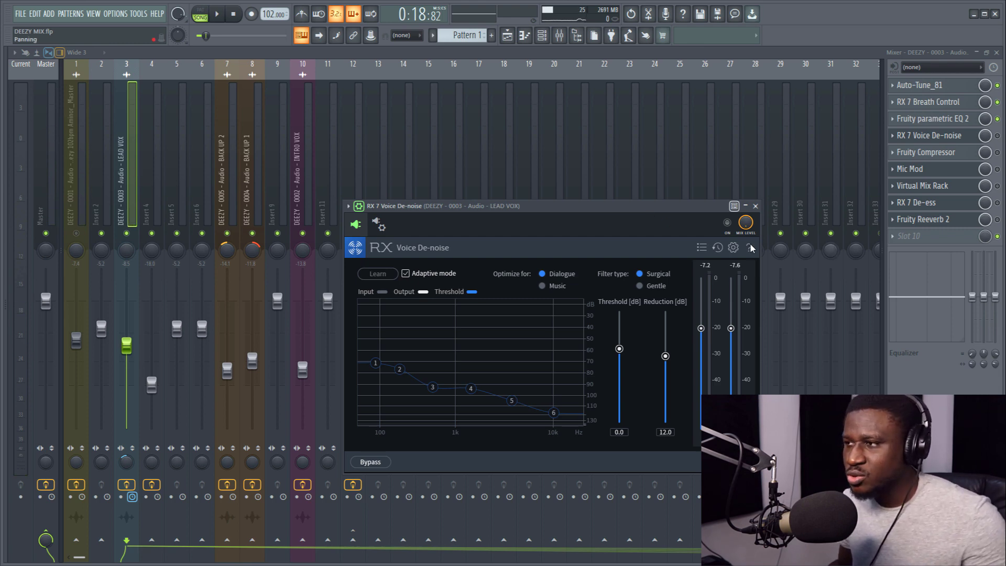
left_click(735, 228)
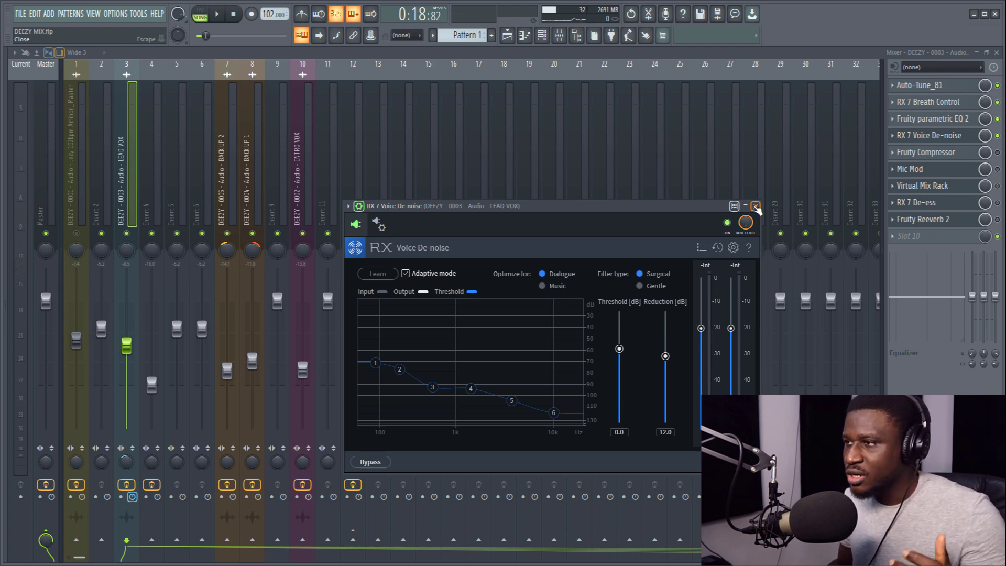
left_click(755, 207)
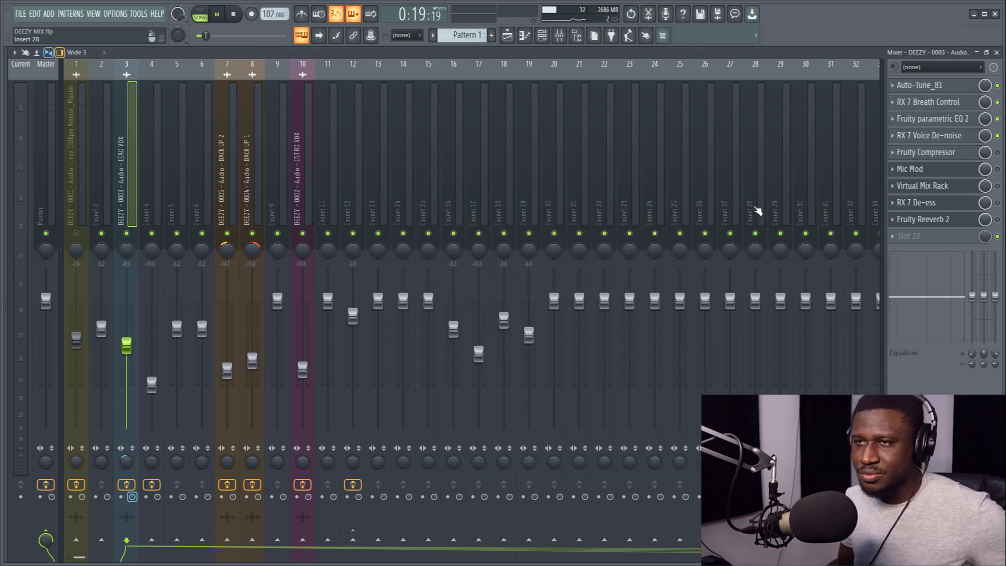
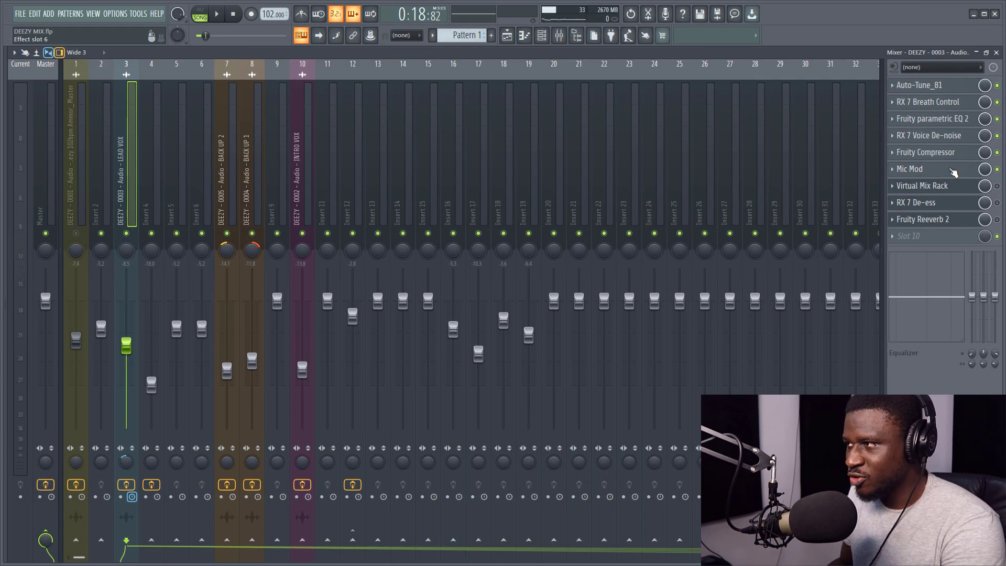
Step: Enable Virtual Mix Rack on the LEAD VOX track, and compare Mic Mod bypassed and enabled, leaving it on
left_click(998, 188)
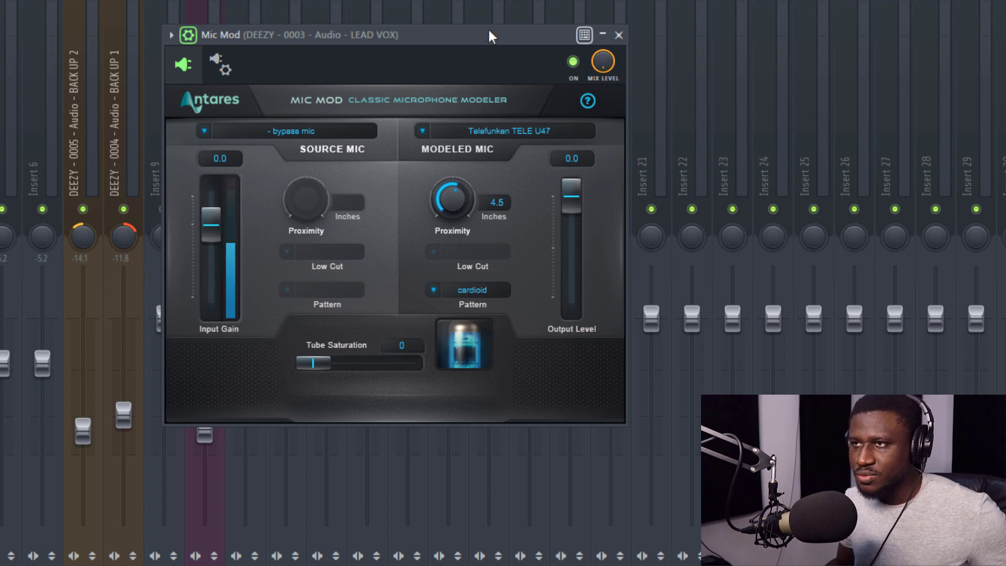
left_click(573, 62)
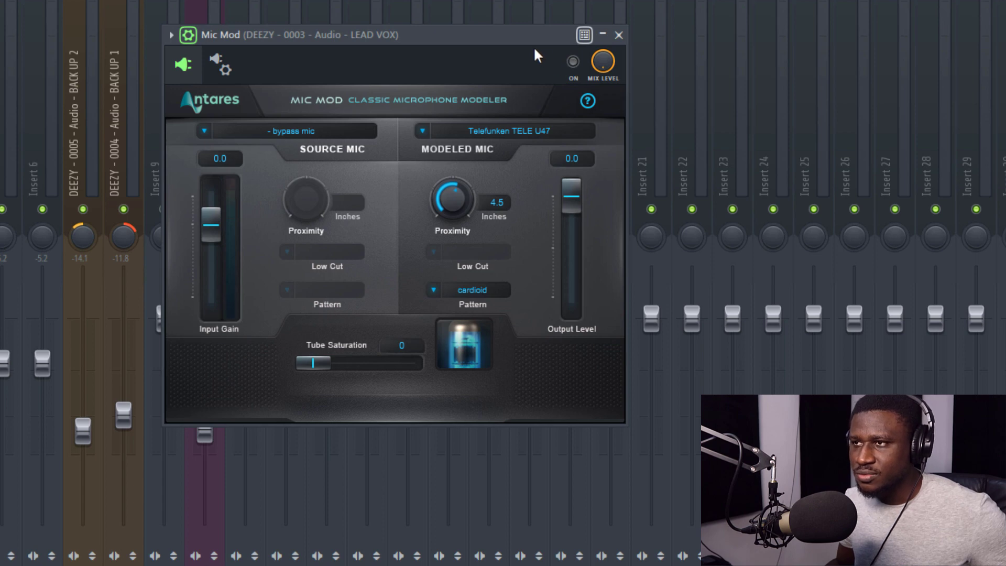
left_click(574, 63)
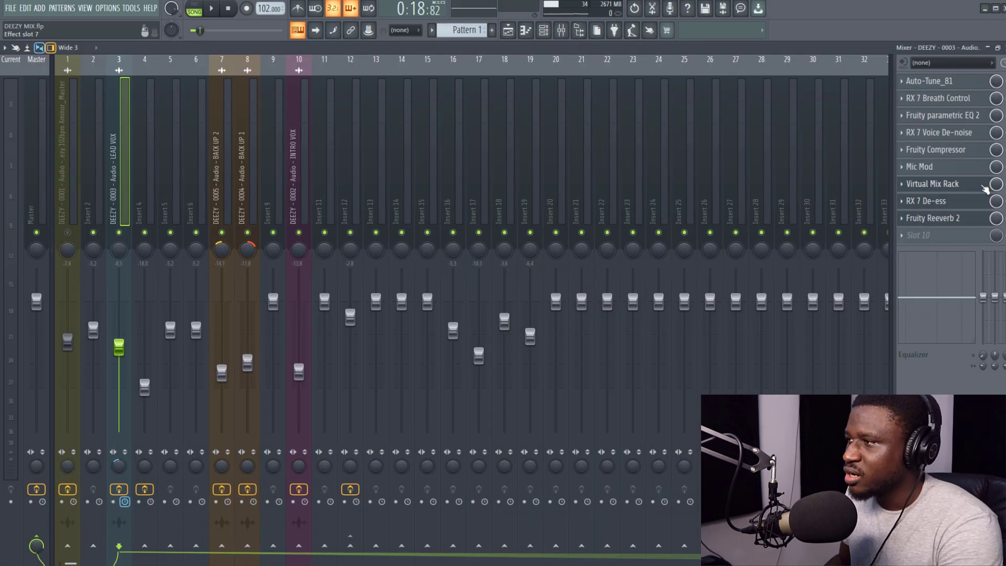
Step: Open Virtual Mix Rack on the LEAD VOX track, compare playback with it enabled and bypassed, leave it on, and close it
left_click(922, 186)
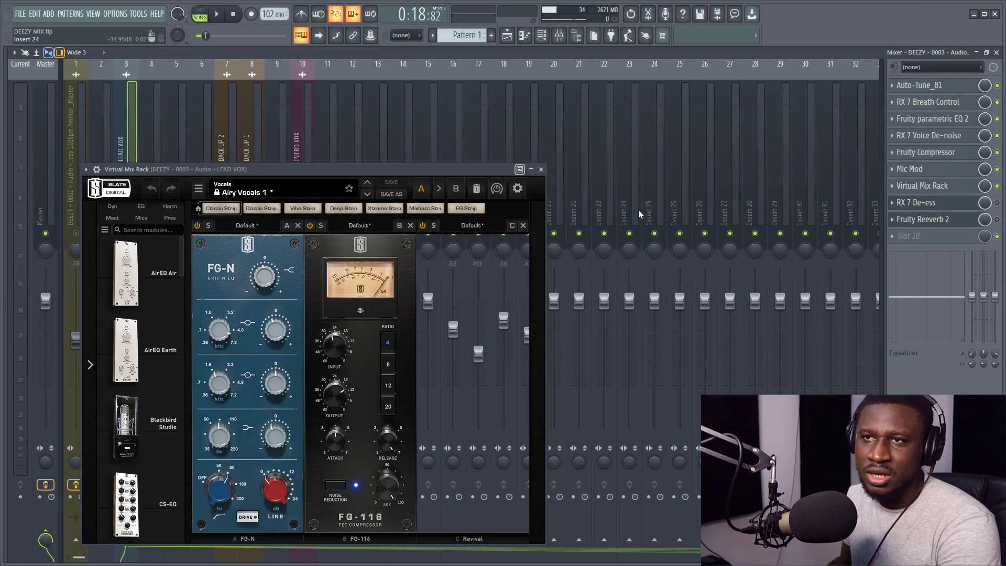
left_click_drag(435, 168, 561, 114)
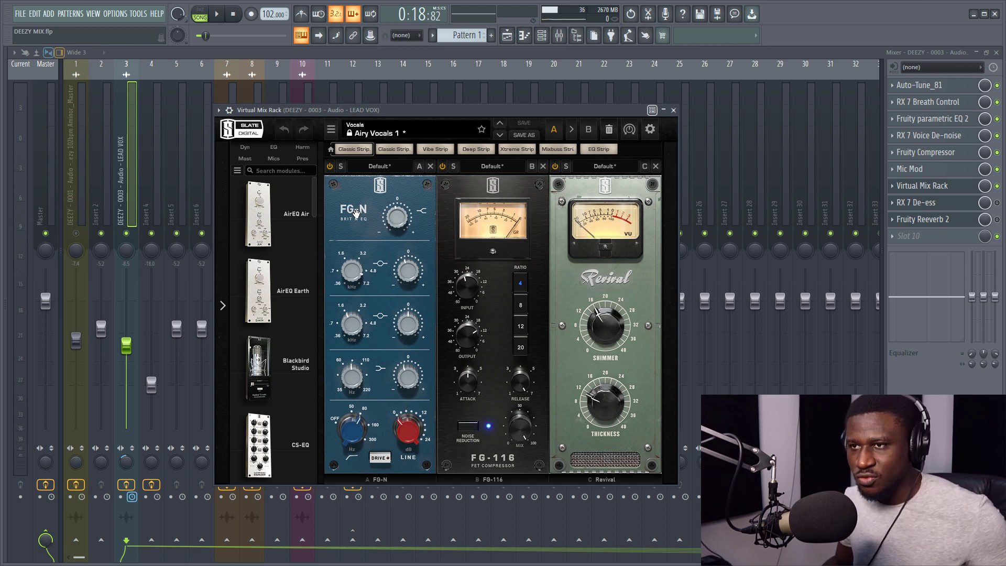
left_click(229, 110)
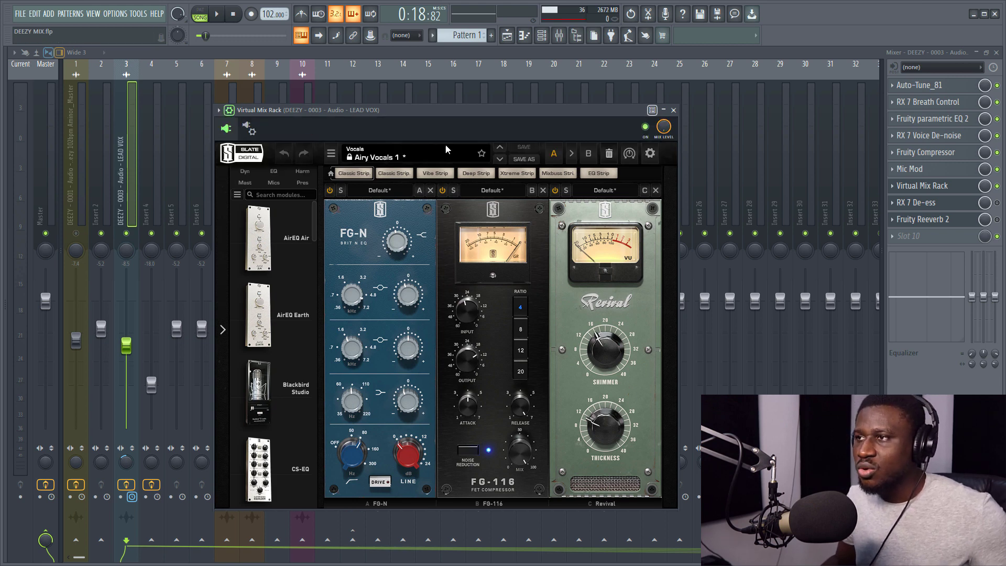
key("space")
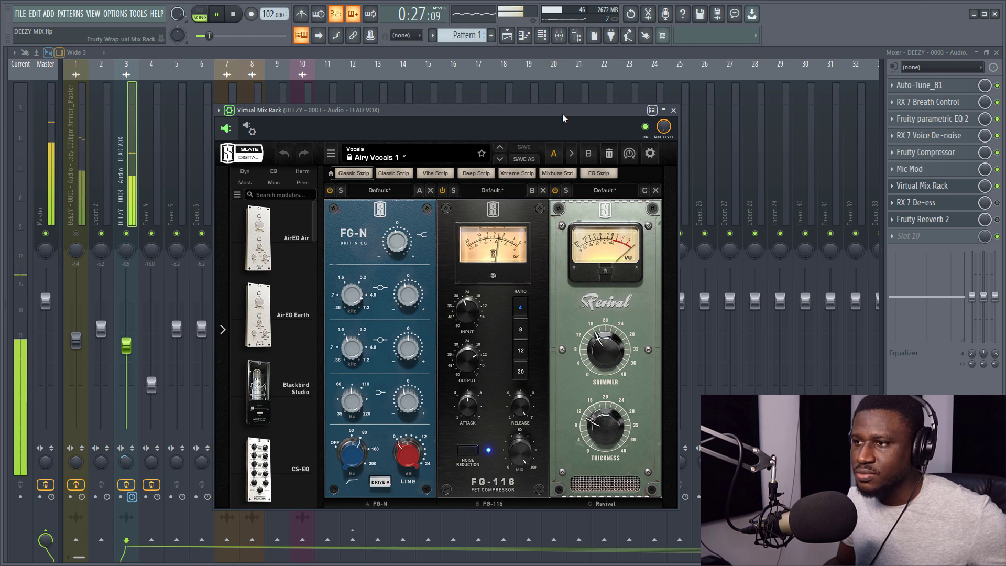
key("space")
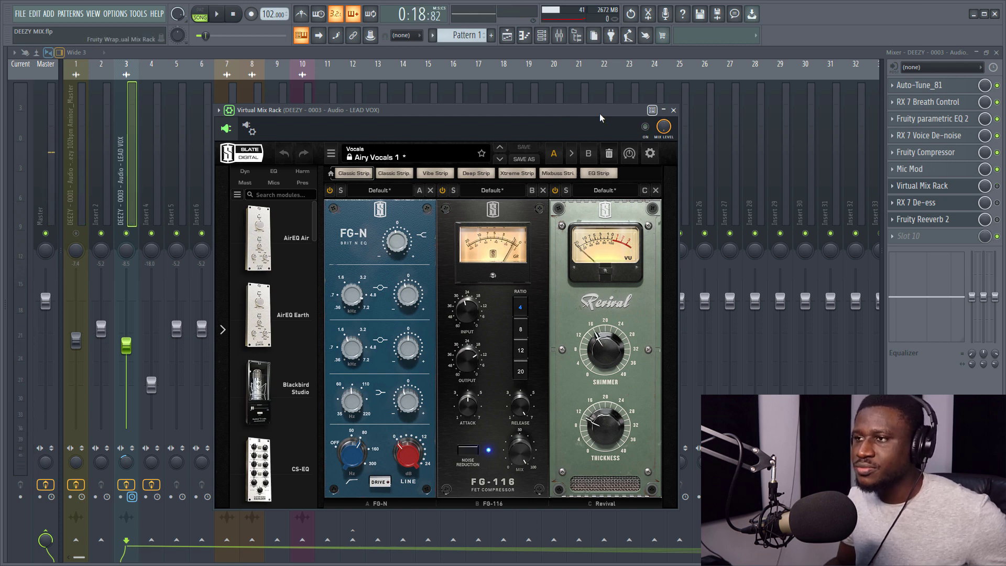
key("space")
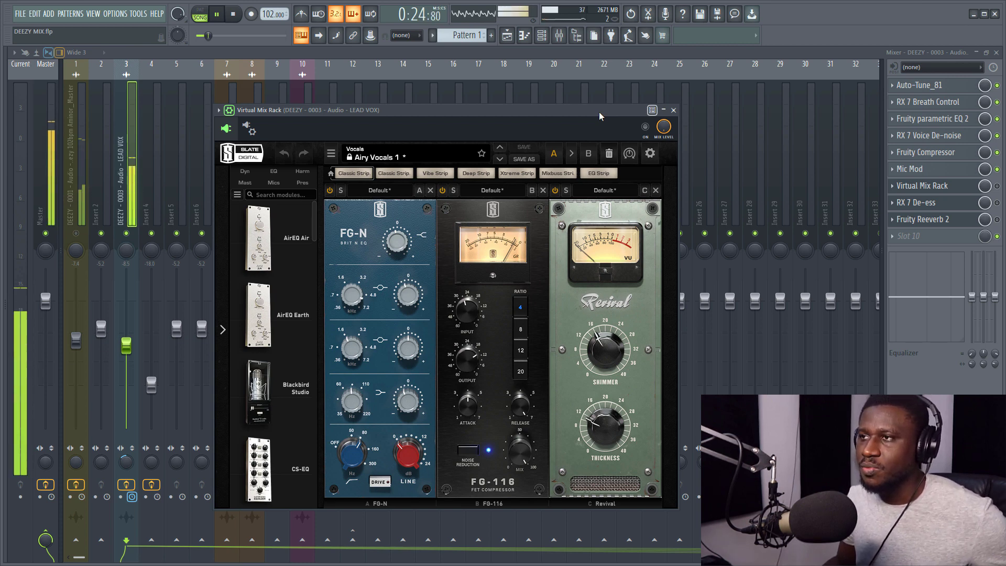
key("space")
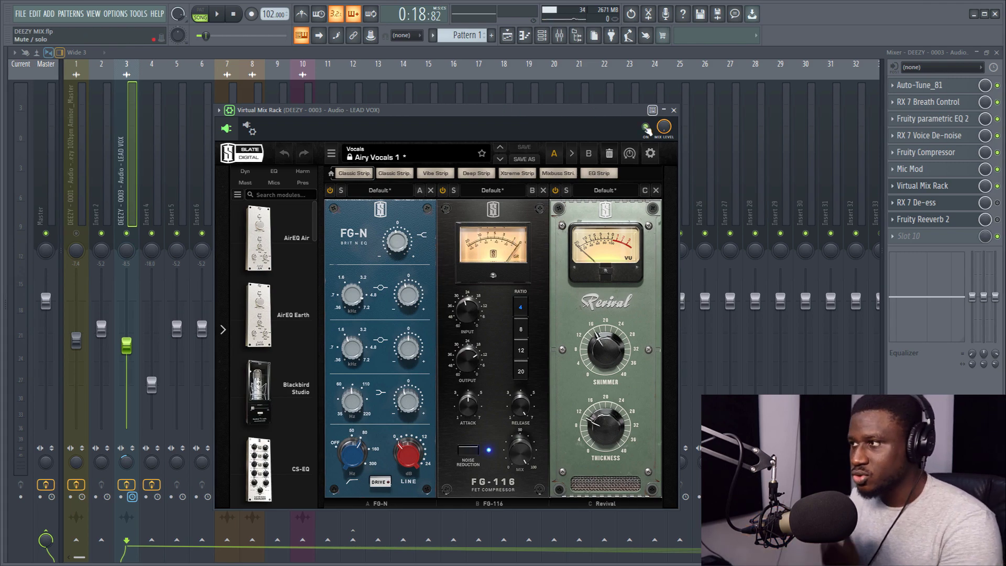
left_click(675, 111)
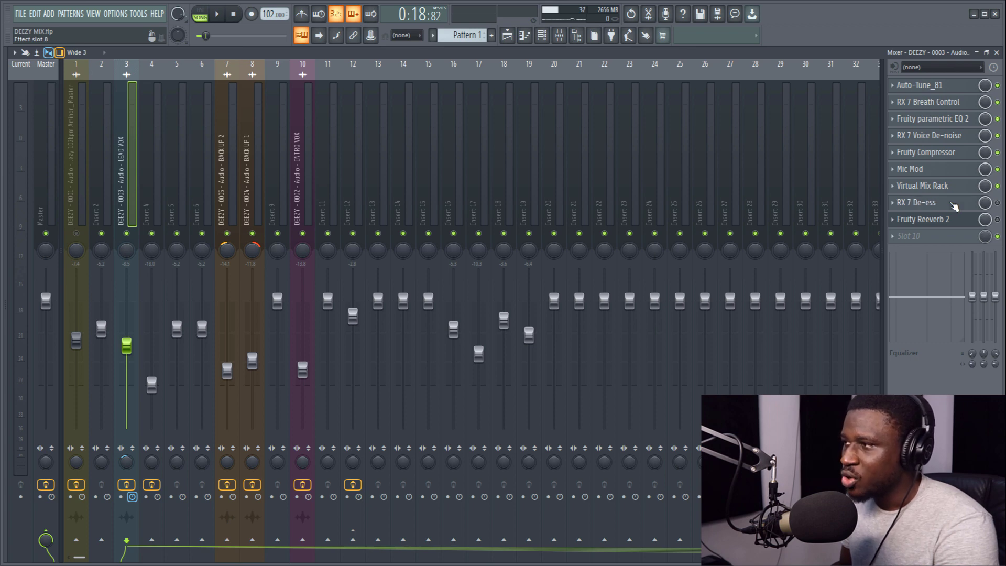
Step: Enable RX 7 De-ess on the LEAD VOX track and open it with its wrapper controls shown
left_click(954, 206)
left_click(936, 206)
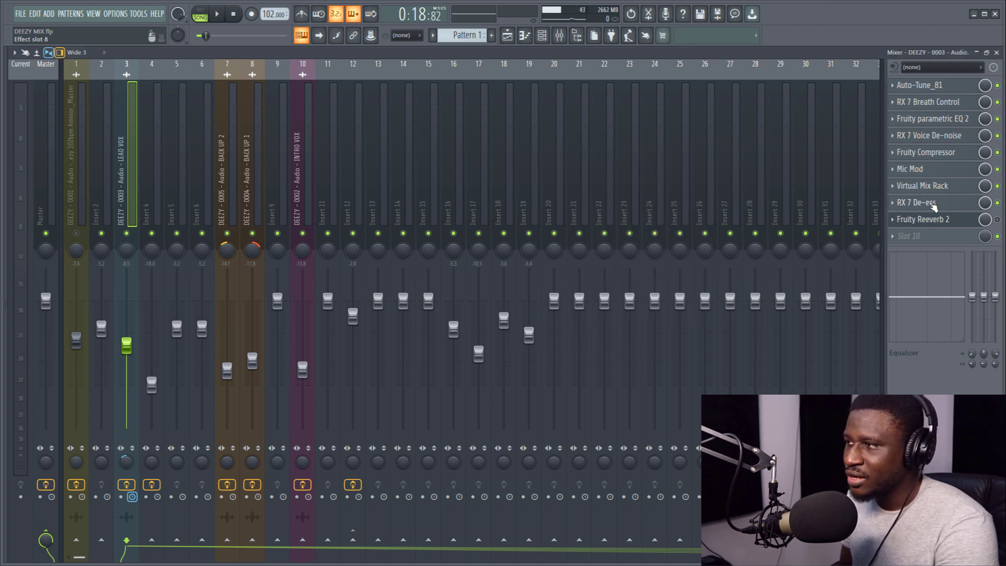
left_click(934, 206)
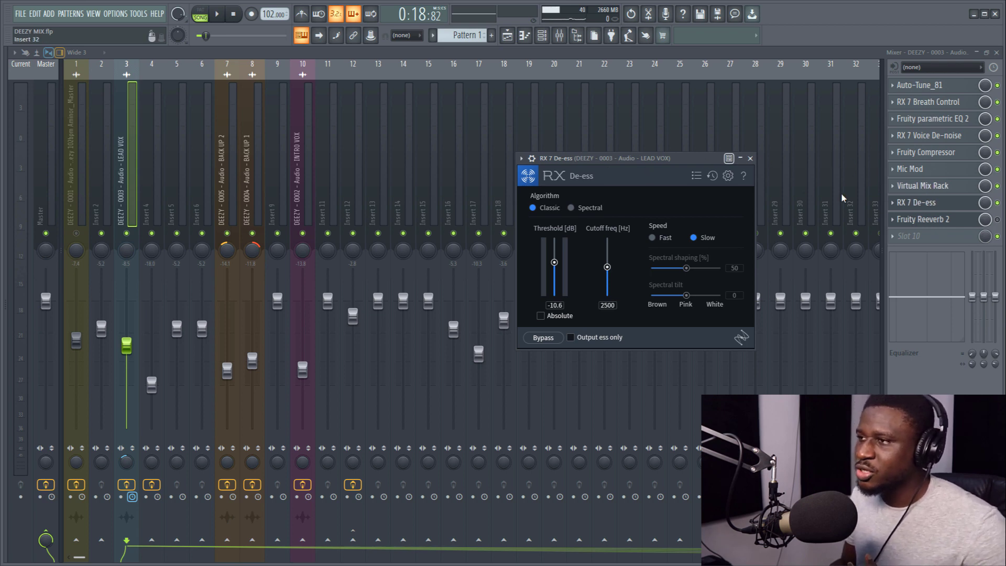
left_click_drag(605, 153, 407, 147)
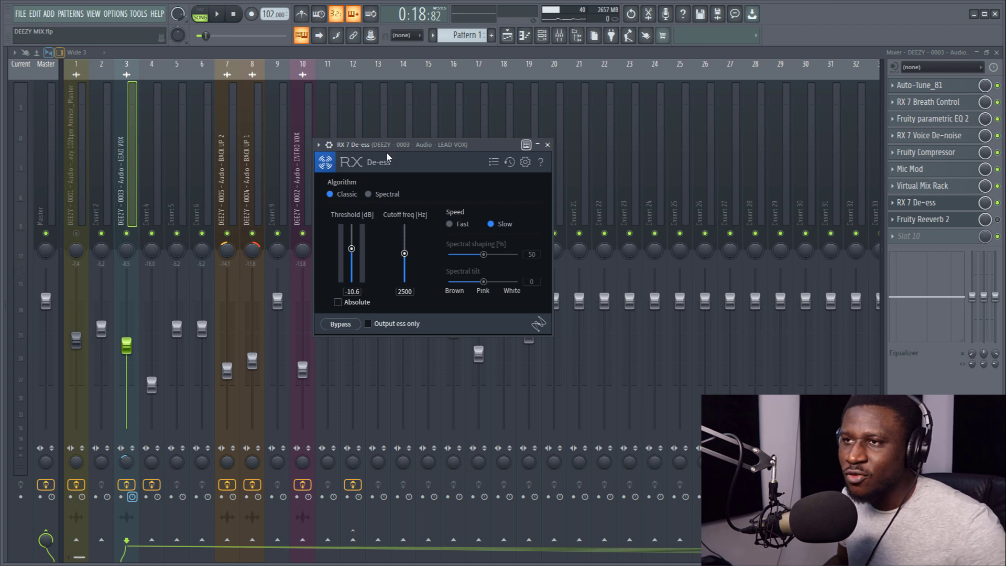
left_click(329, 145)
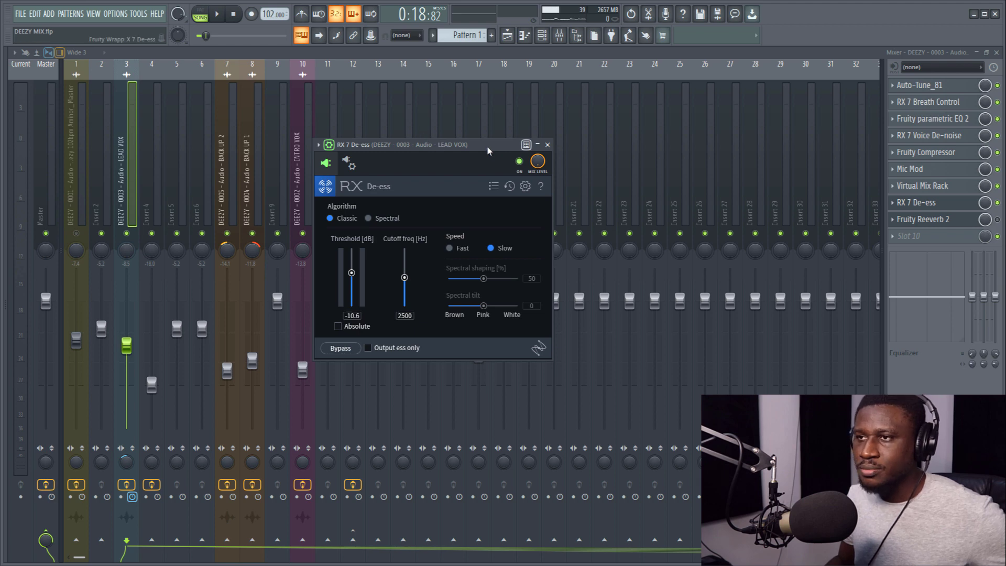
Step: Compare the lead vocal's playback with RX 7 De-ess enabled and bypassed, leave it on, and close it
key("space")
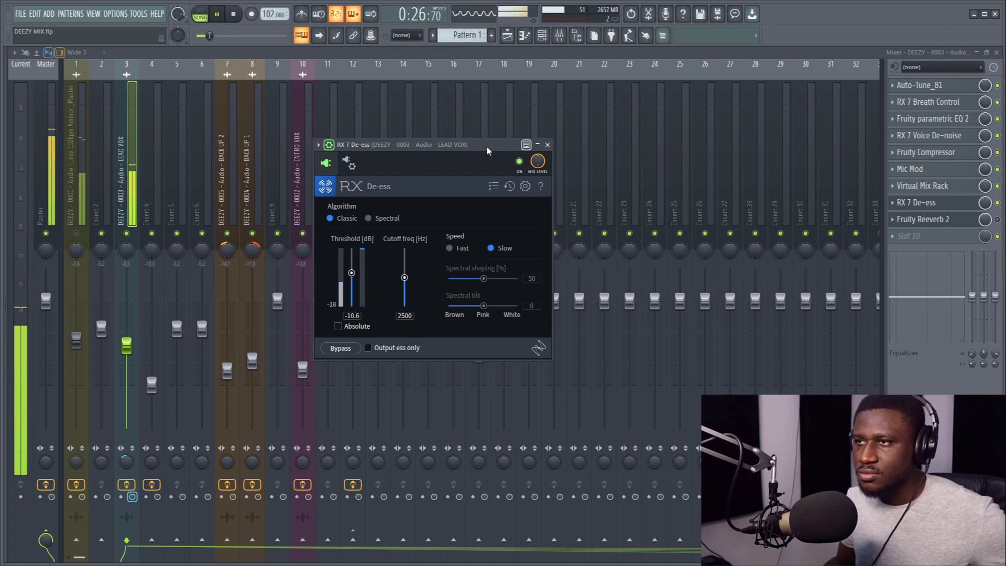
key("space")
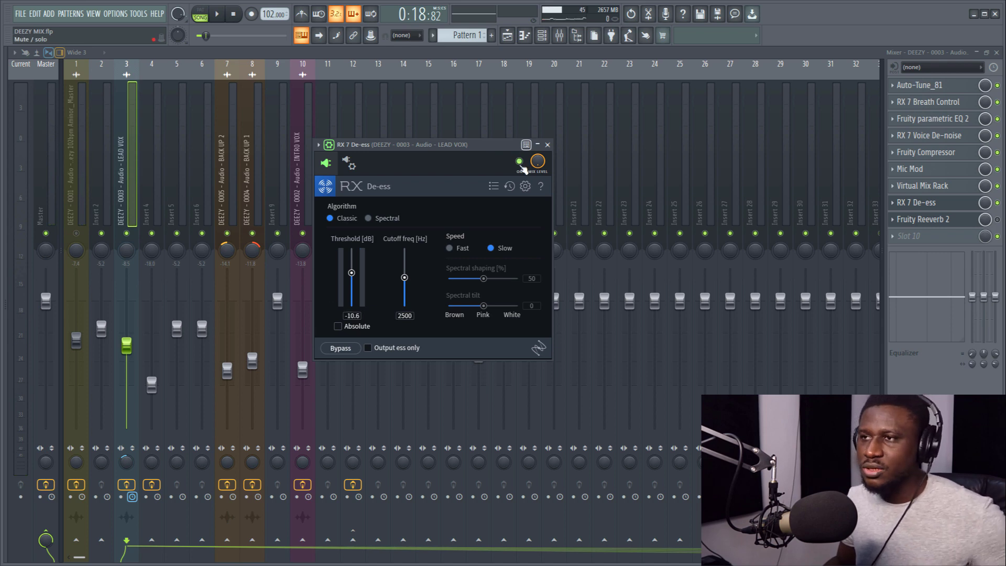
left_click(520, 162)
key("space")
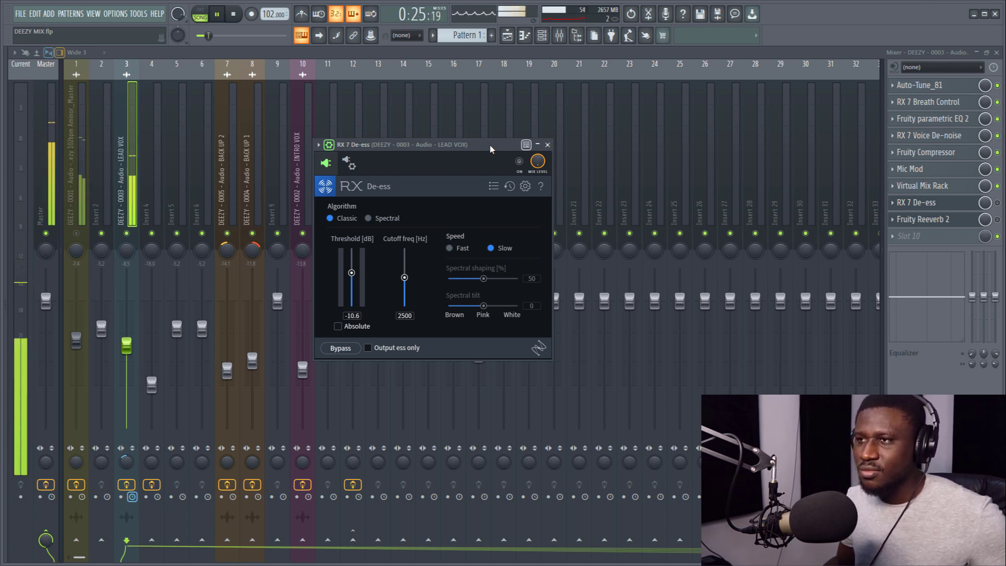
key("space")
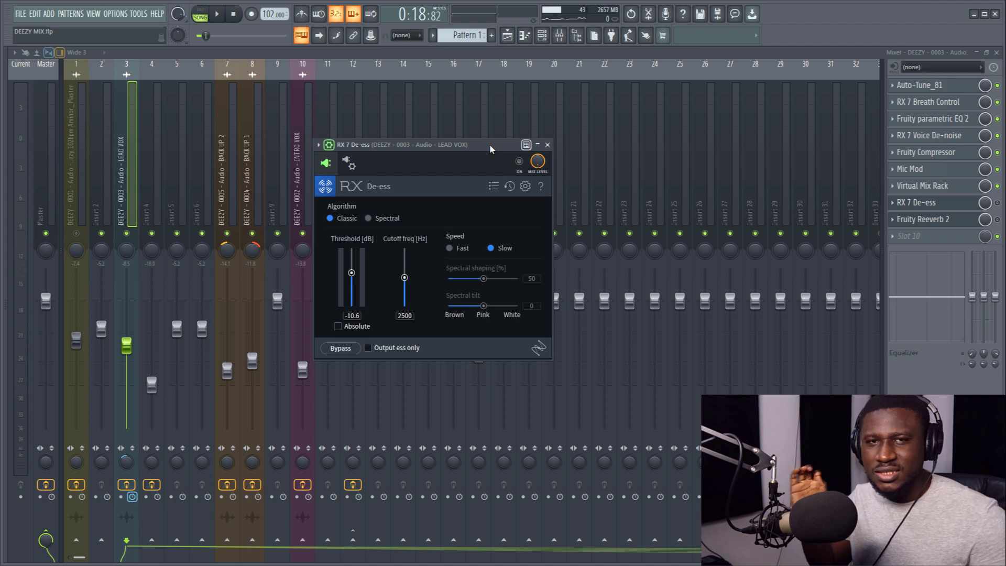
left_click(520, 161)
left_click(548, 145)
Step: Enable Fruity Reeverb 2 on the LEAD VOX track and place its open window over the middle of the mixer
left_click(921, 220)
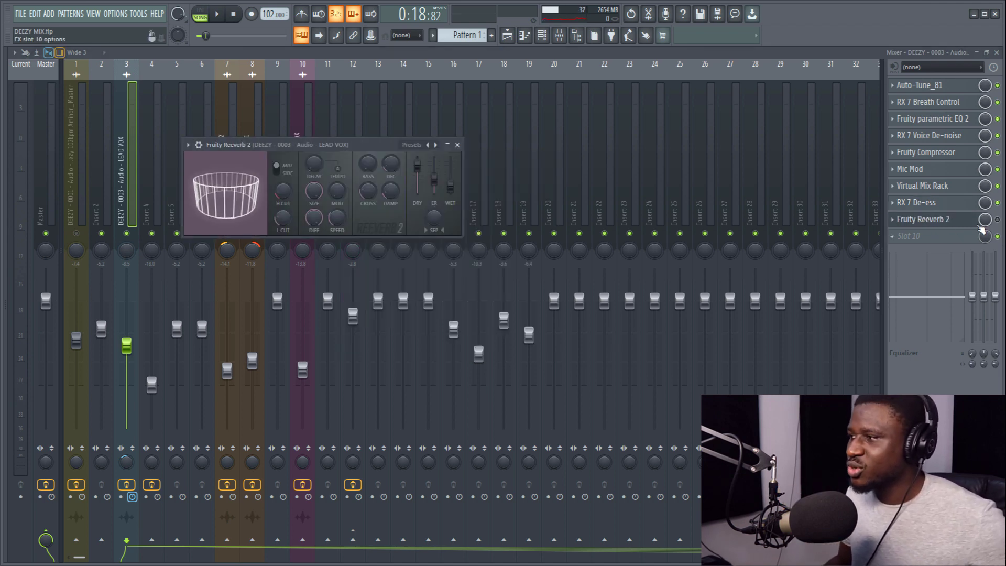
left_click(998, 220)
left_click(939, 220)
left_click(940, 226)
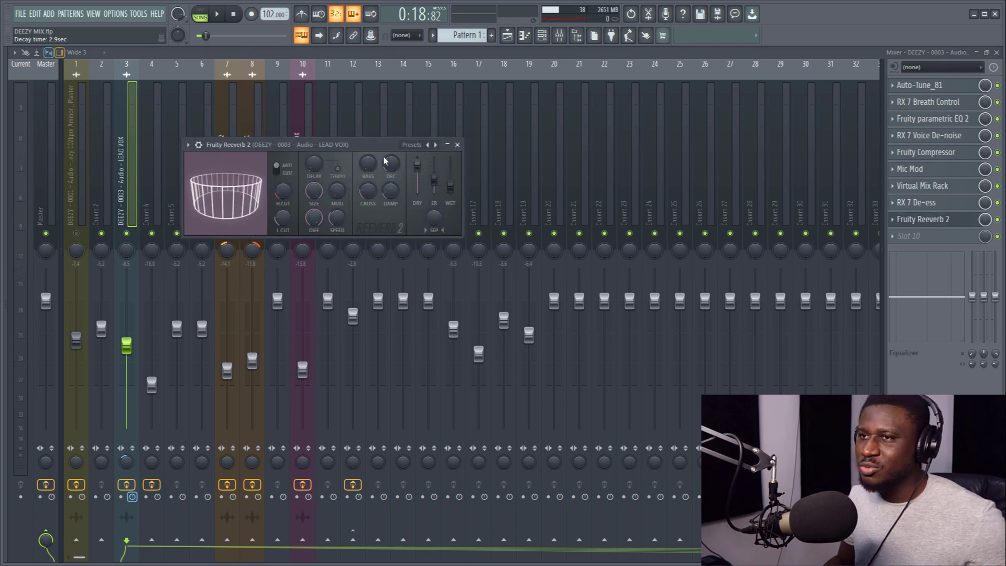
left_click_drag(386, 145, 533, 215)
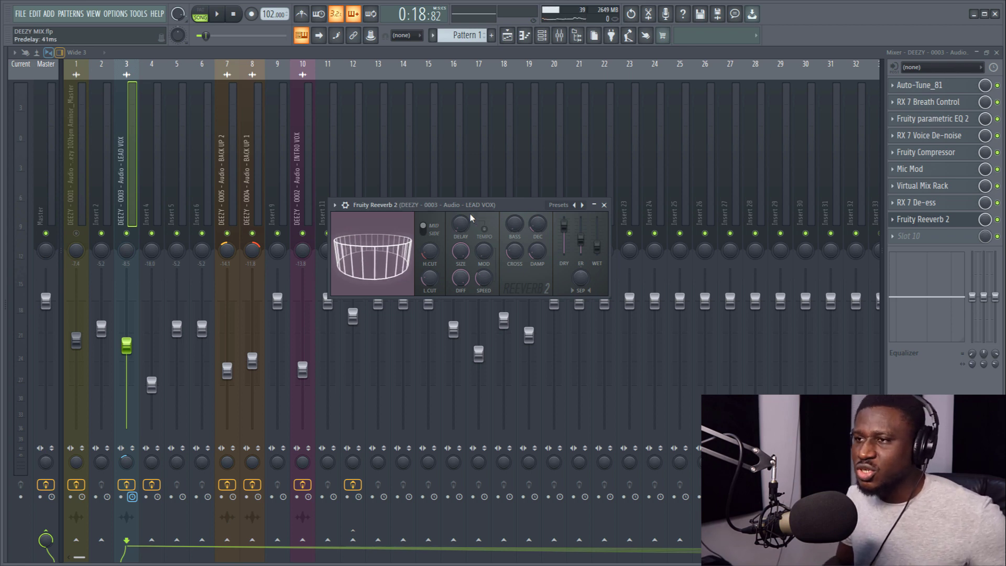
left_click_drag(472, 210, 465, 207)
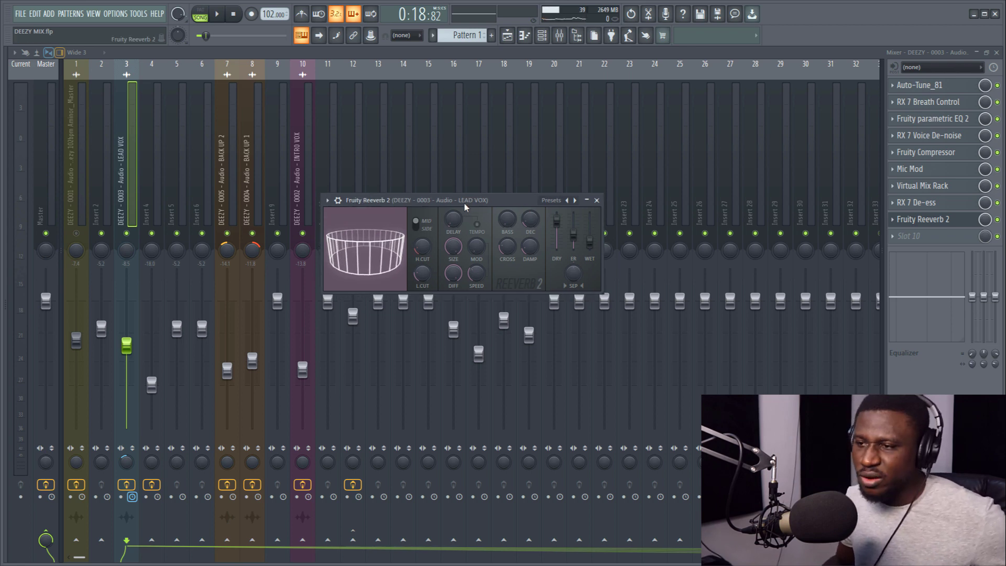
Step: Switch to the Delay & Reverb Time Calculator in Chrome and set its BPM to 102
key("super")
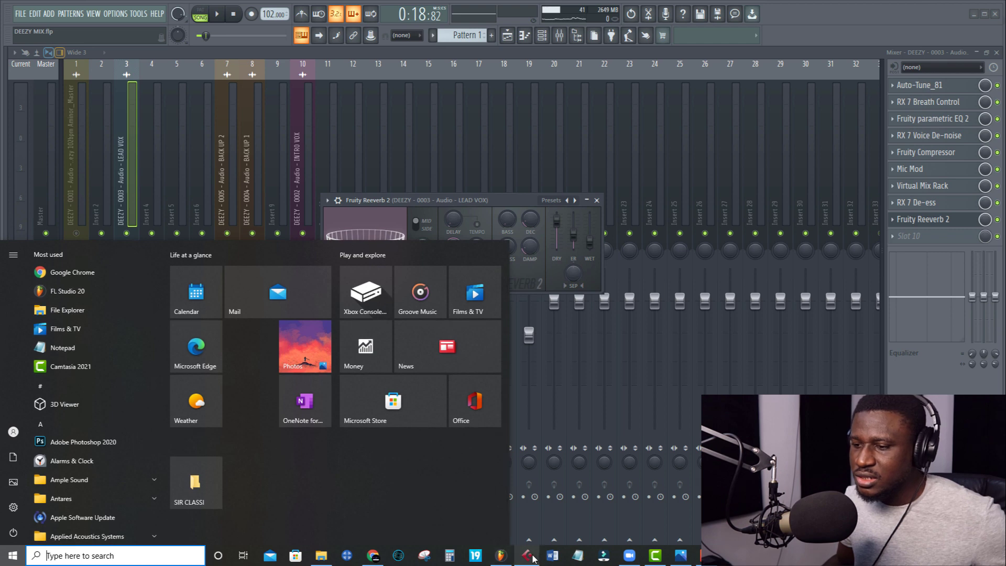
left_click(370, 559)
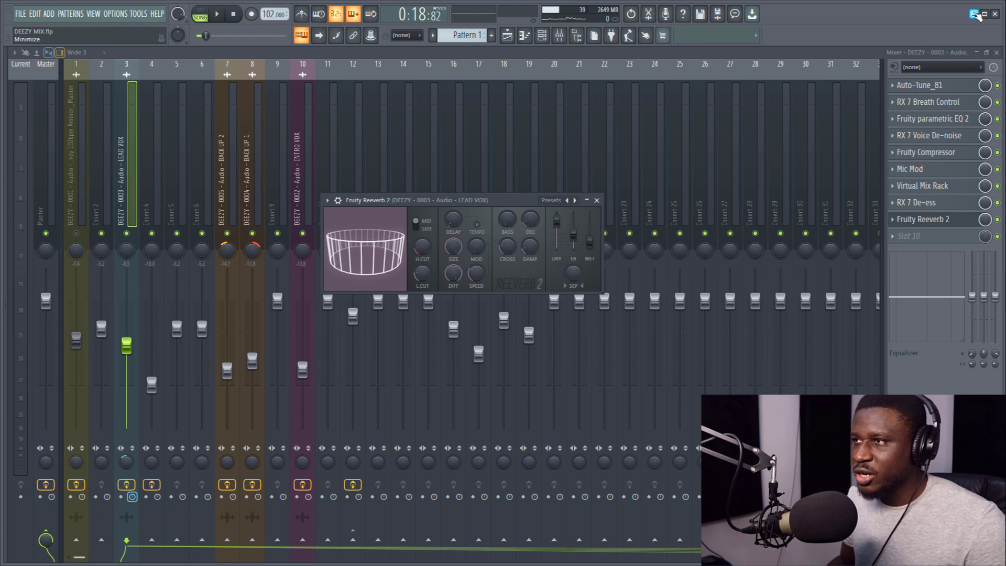
left_click(976, 14)
left_click(376, 557)
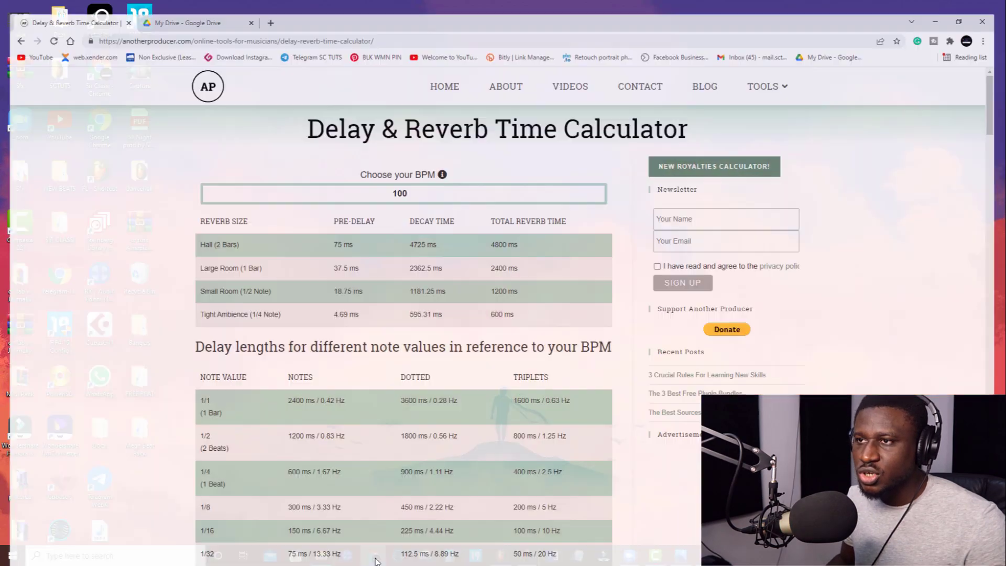
left_click(413, 183)
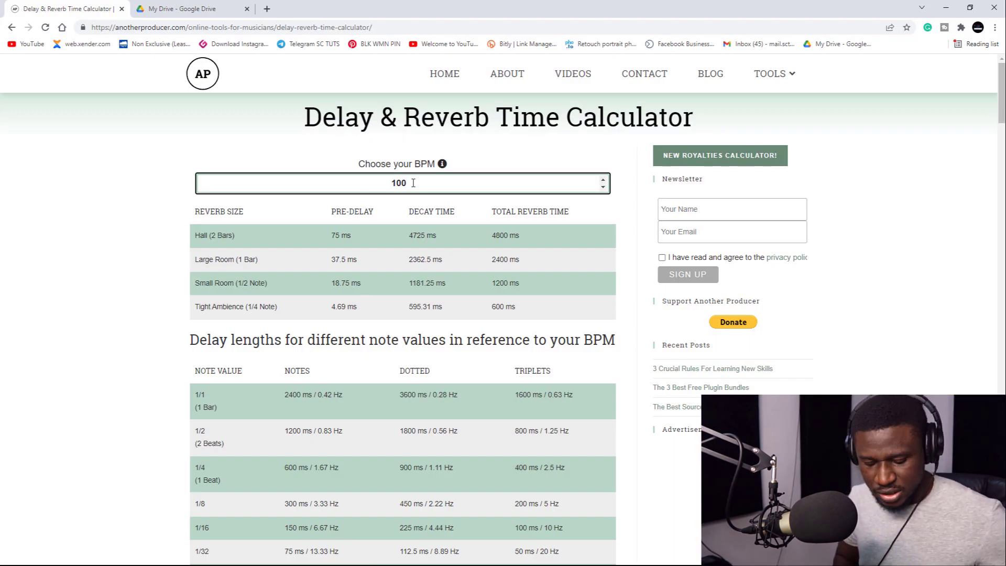
key("BackSpace")
type("2")
left_click(187, 268)
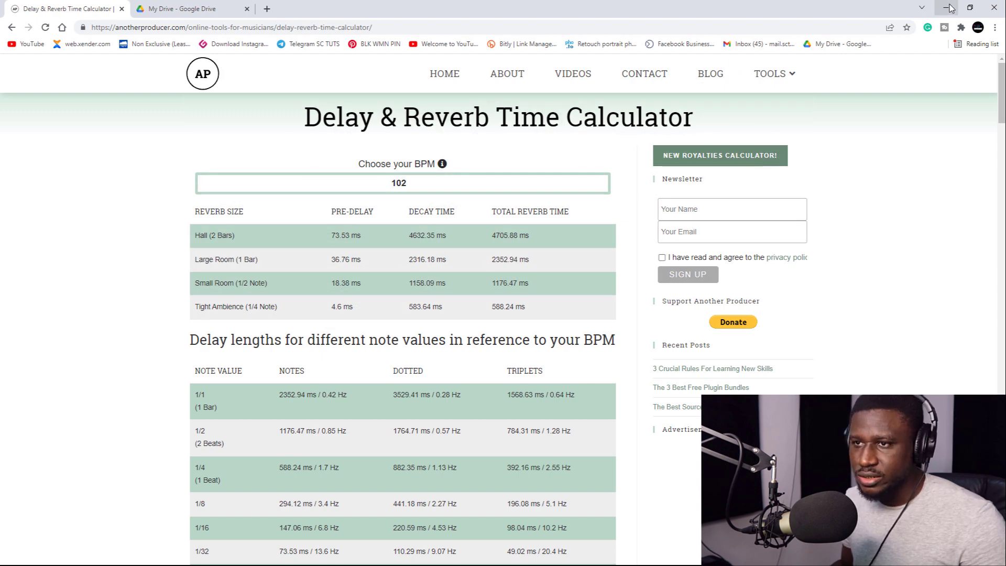
Step: Check Fruity Reeverb 2's decay time in FL Studio against the calculator's reverb times in Chrome, and return to FL Studio
left_click(950, 8)
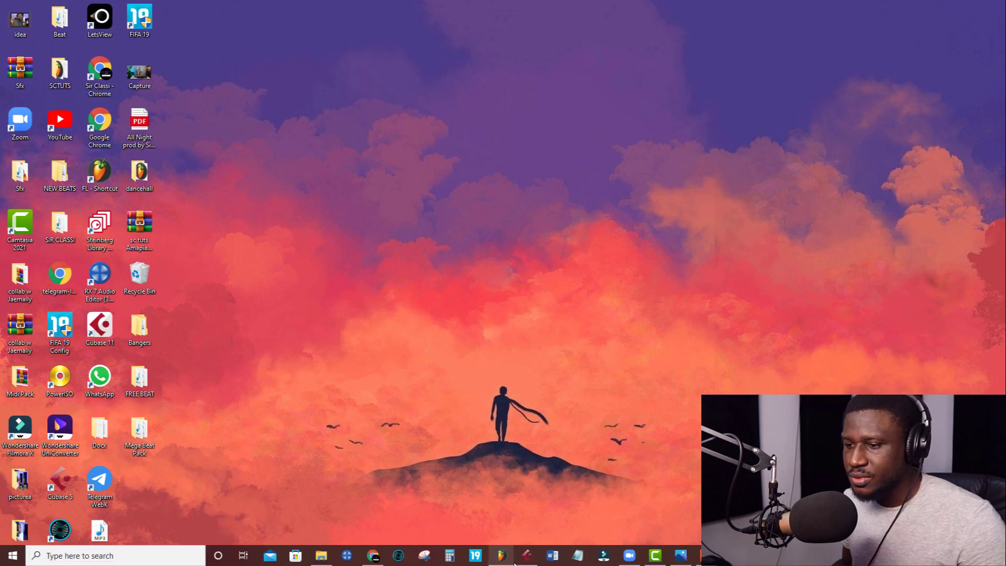
left_click(503, 557)
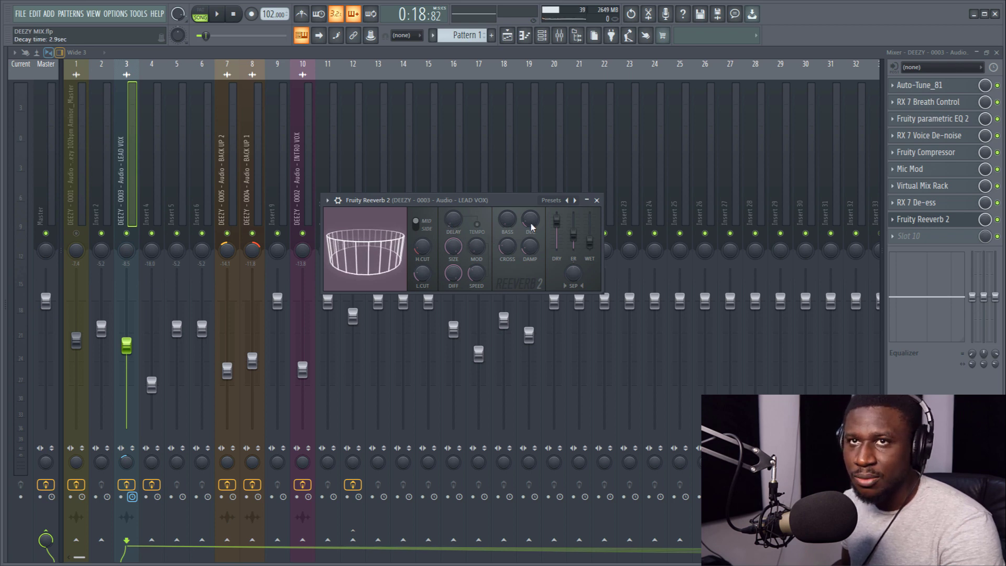
left_click(975, 15)
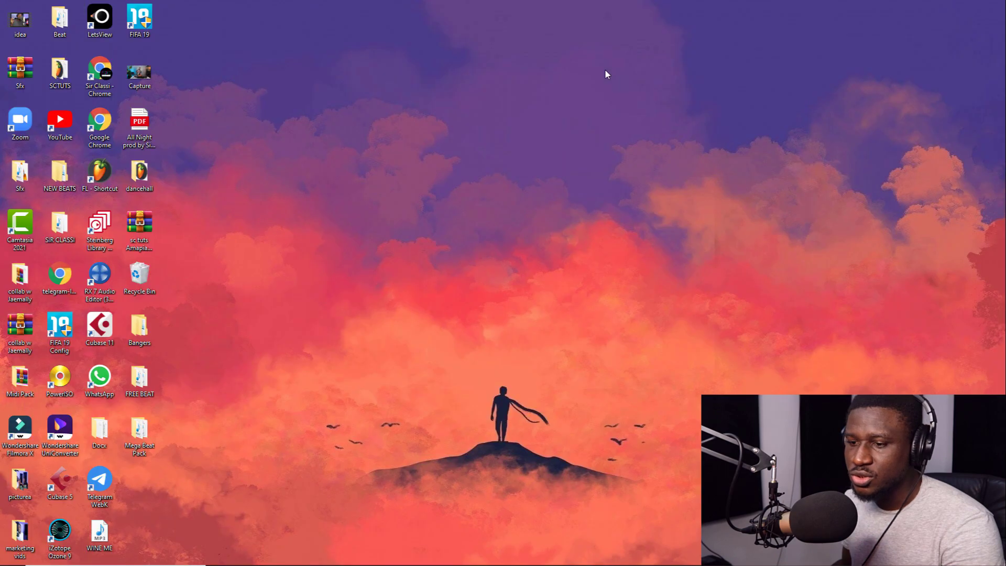
mouse_move(434, 560)
left_click(373, 557)
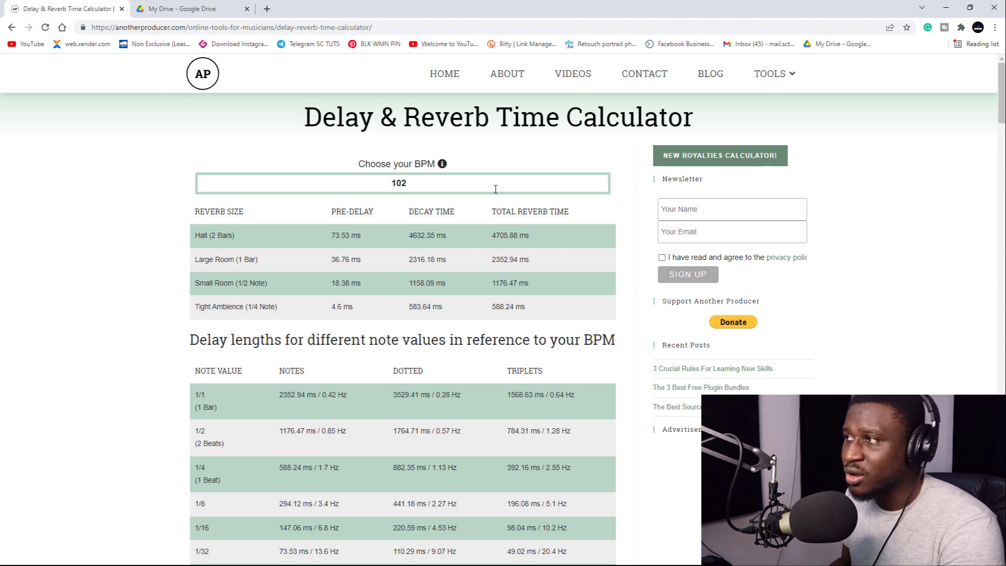
left_click(942, 6)
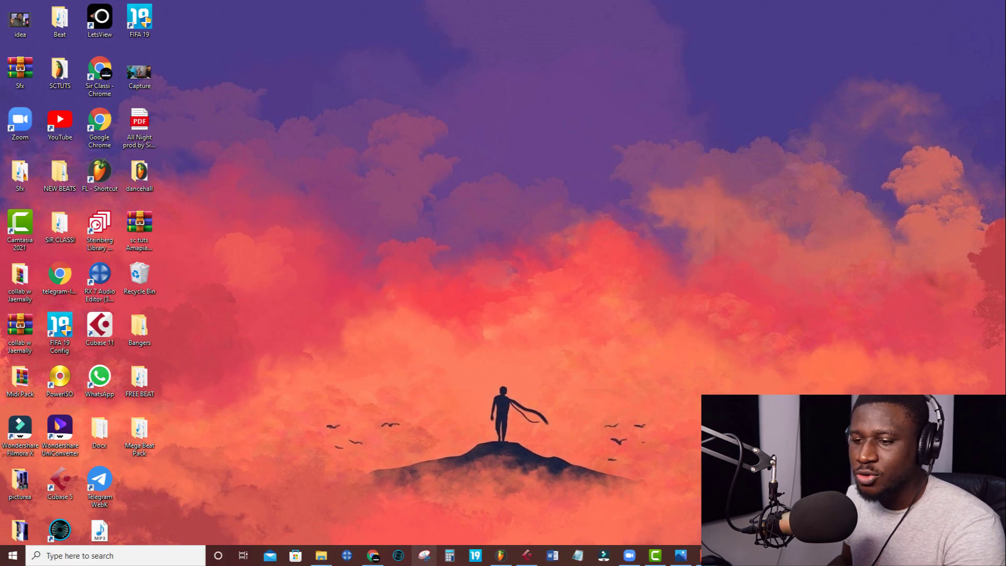
left_click(501, 556)
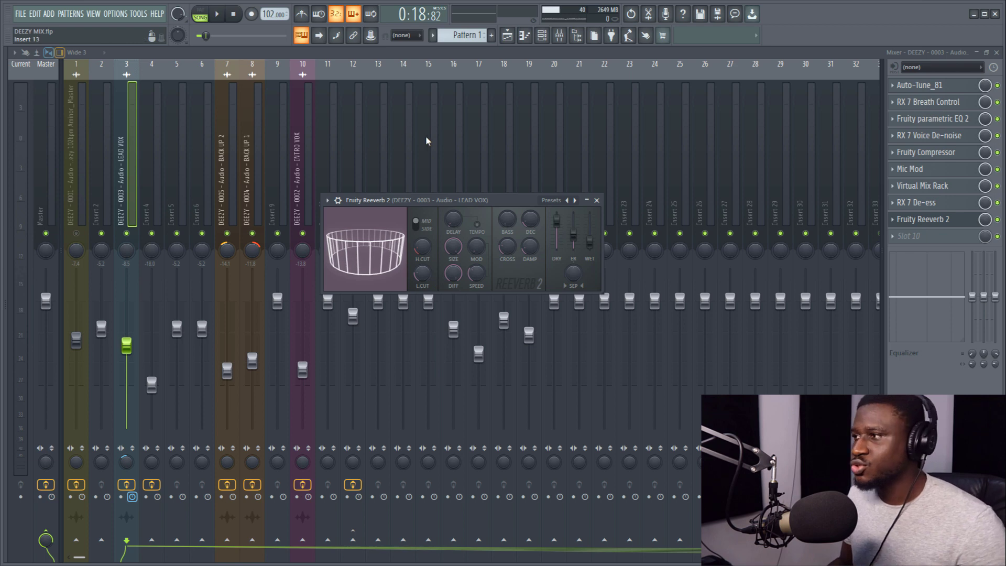
Step: Reopen Fruity Reeverb 2 on the LEAD VOX track with its wrapper controls shown
left_click(597, 201)
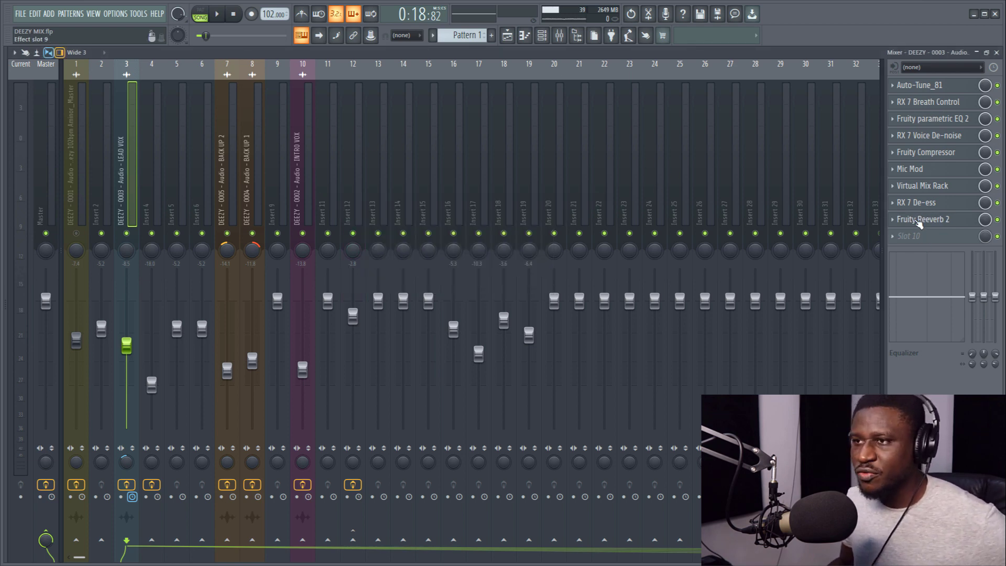
left_click(920, 220)
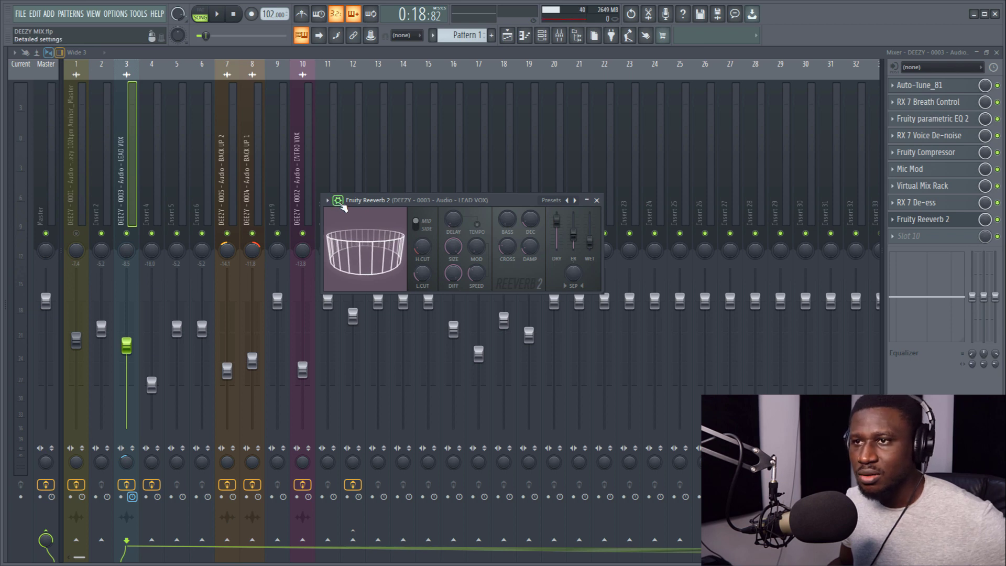
left_click(339, 202)
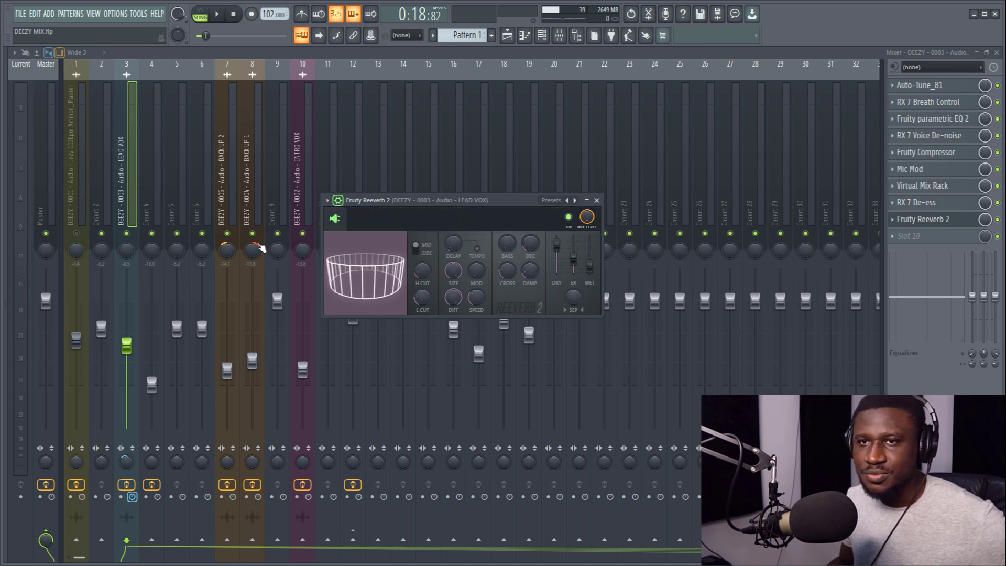
Step: Compare the lead vocal's playback with Fruity Reeverb 2 enabled and bypassed, leave it on, and close it
key("space")
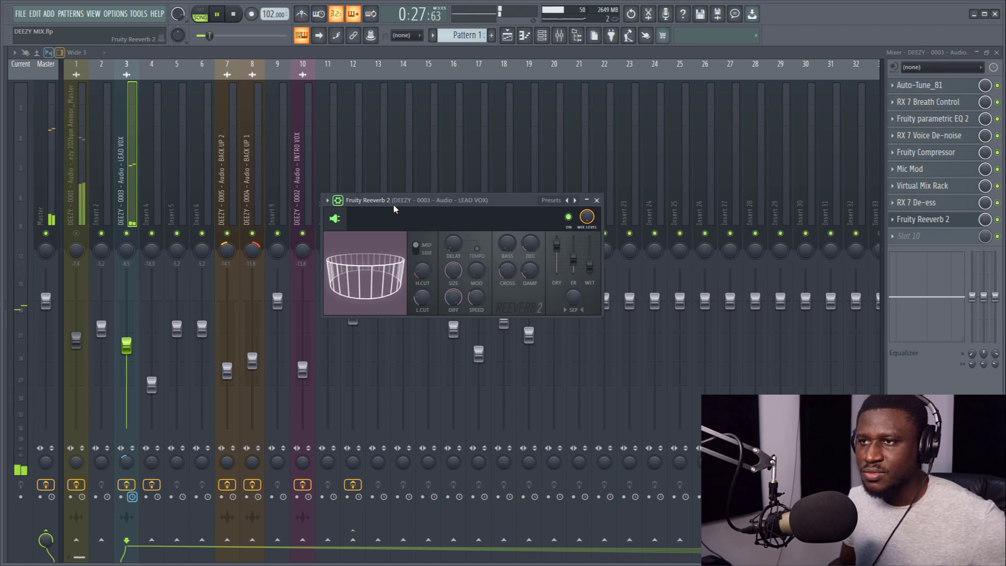
key("space")
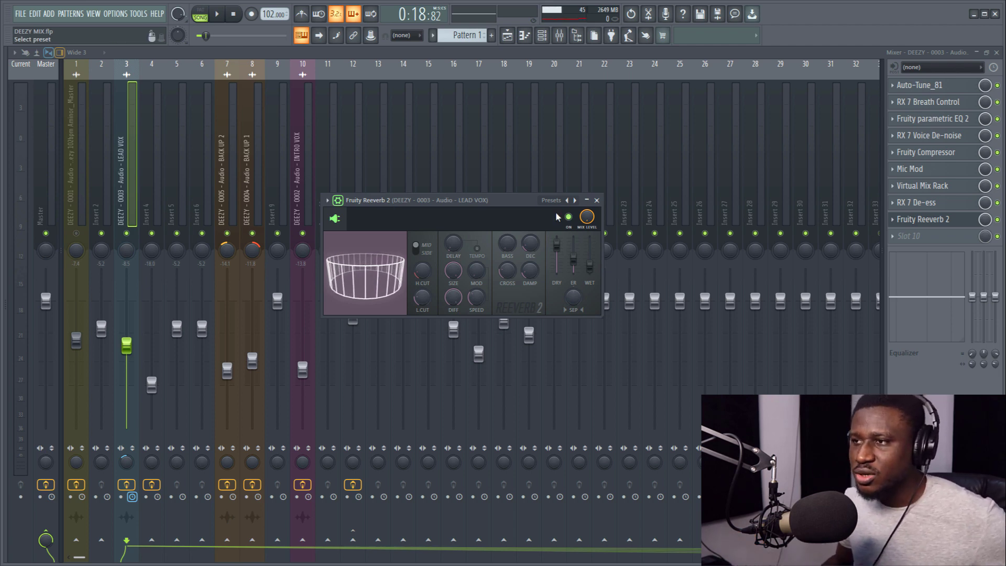
key("space")
left_click(569, 217)
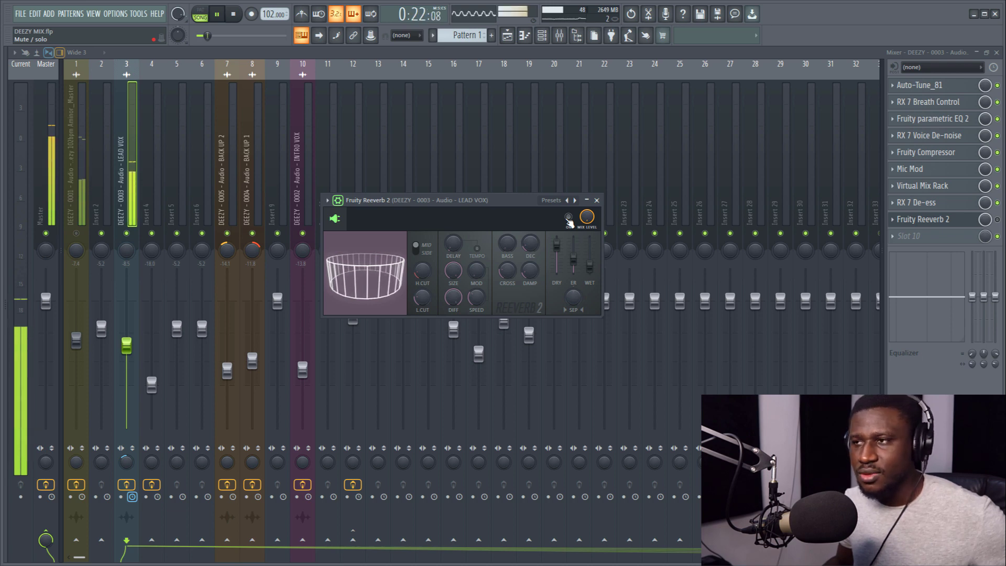
key("space")
left_click(569, 217)
key("space")
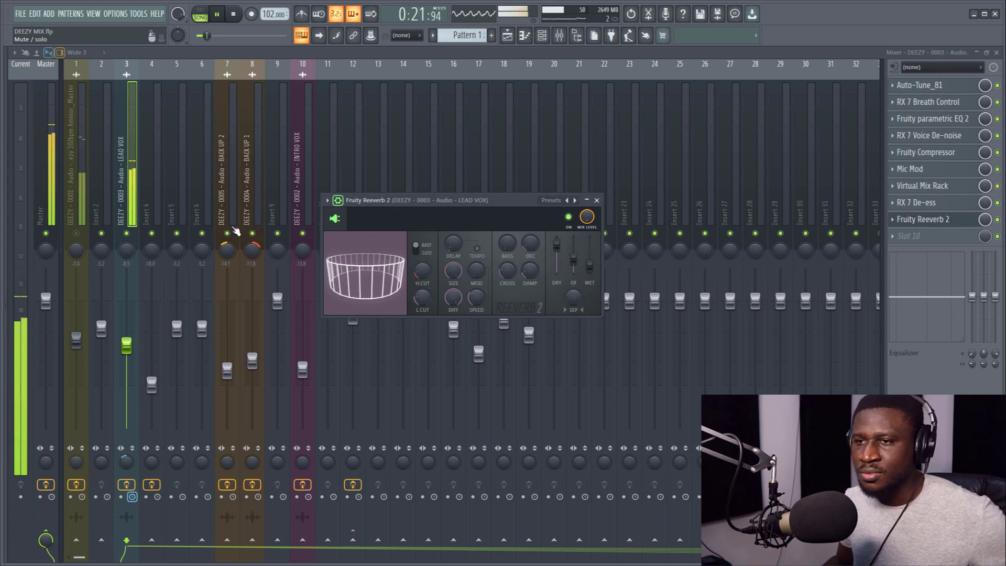
key("space")
key("Escape")
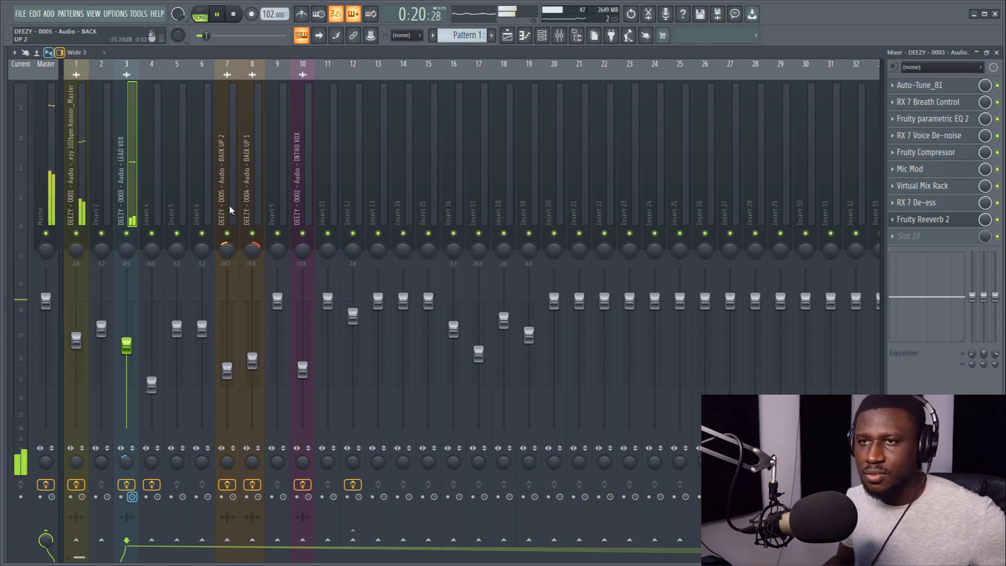
Step: Select the BACK UP 2 mixer track to show its effect chain
left_click(225, 211)
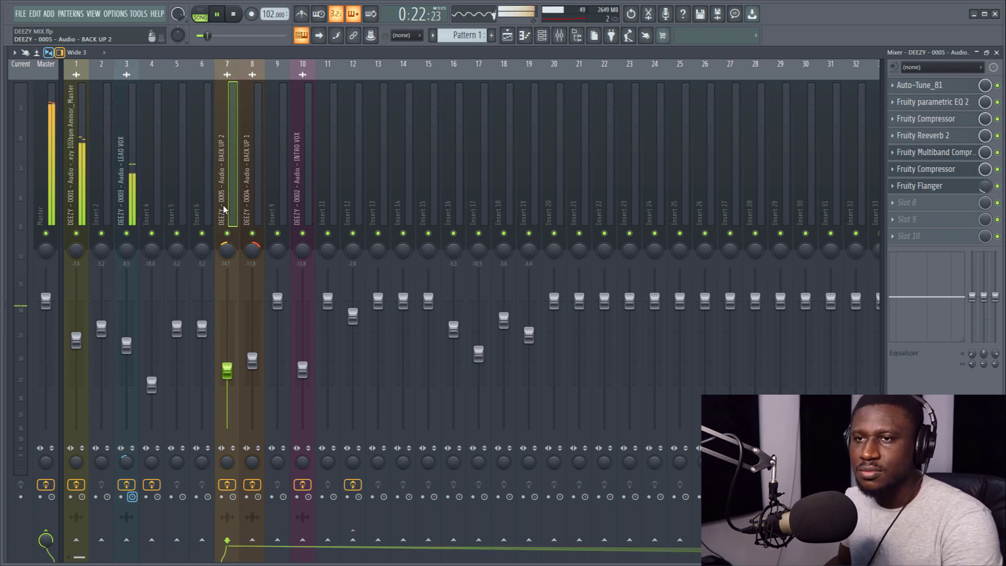